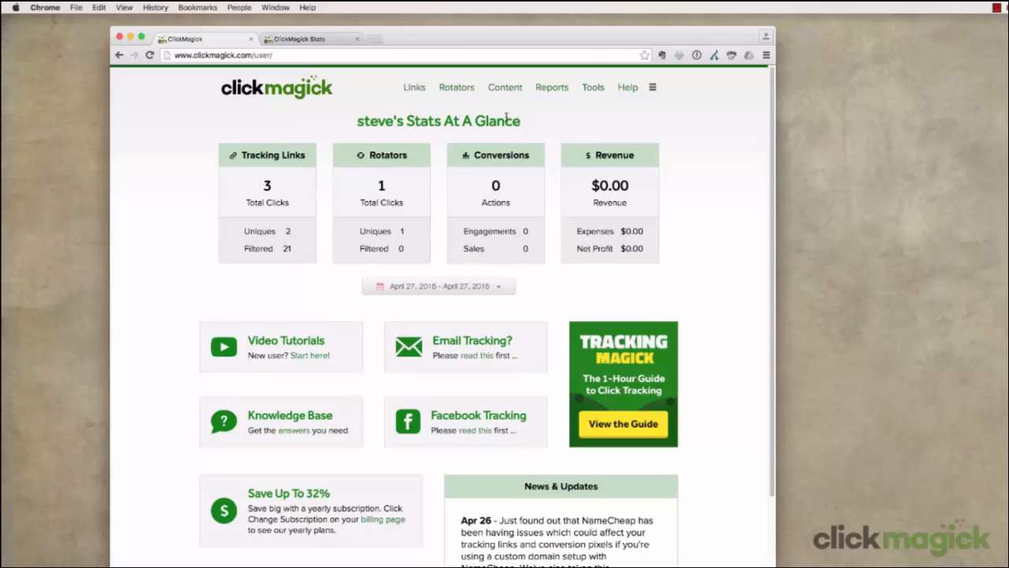
# From the Rotators page, start a new rotator and place it in the Solo Ads group
pyautogui.click(456, 89)
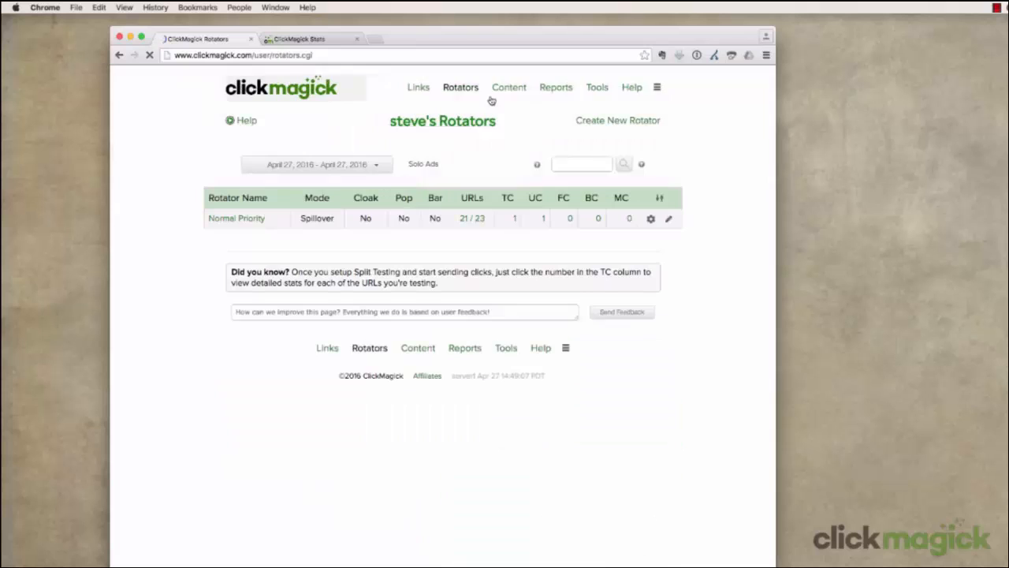
pyautogui.click(610, 120)
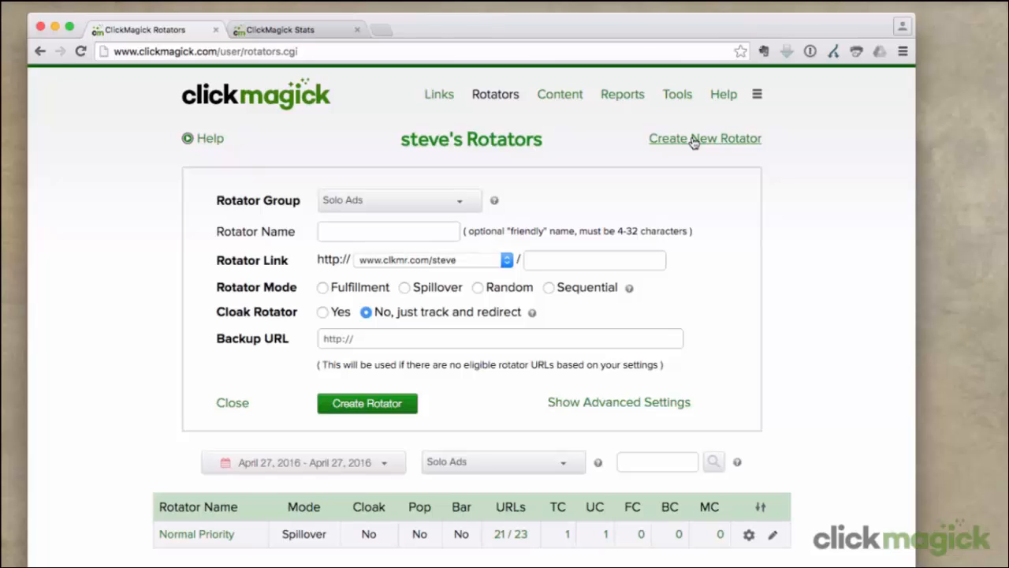
pyautogui.click(458, 206)
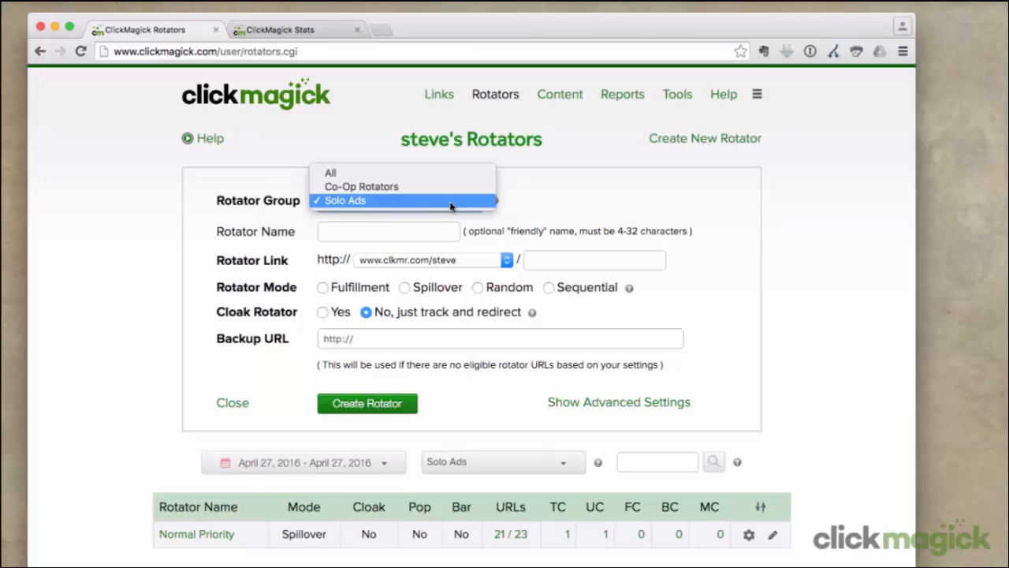
pyautogui.click(452, 203)
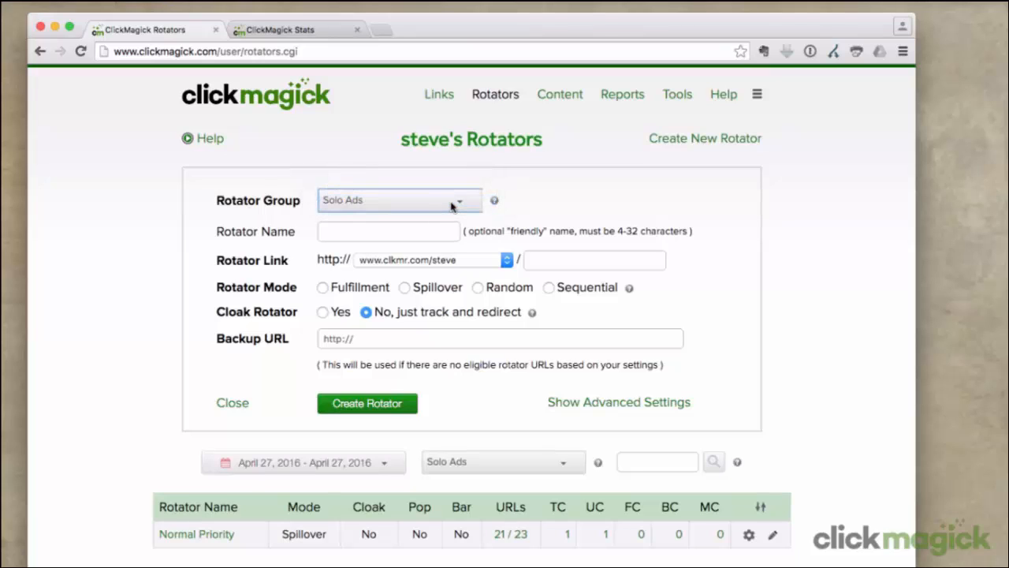
pyautogui.click(428, 231)
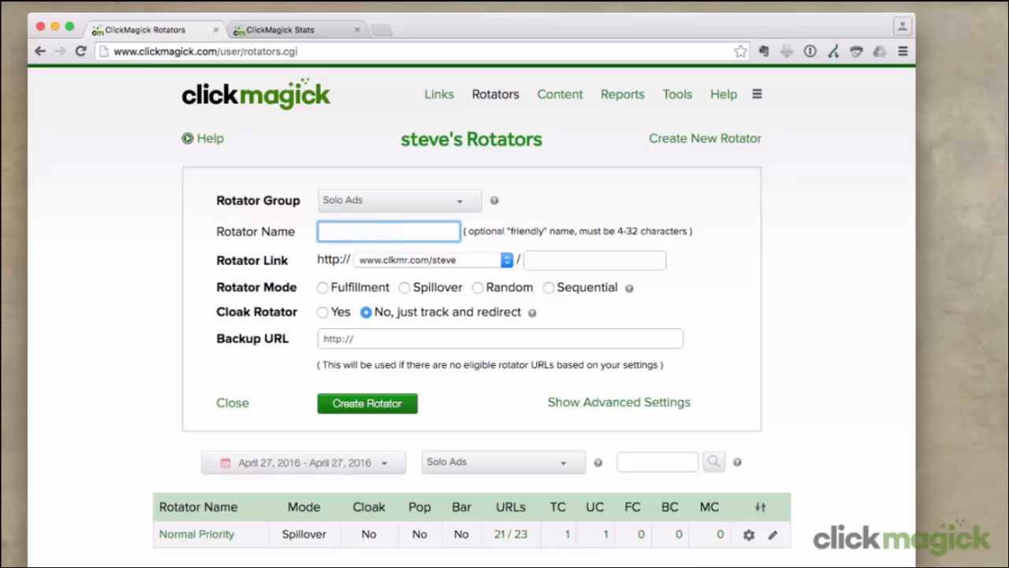
pyautogui.write('High Priority')
pyautogui.click(331, 278)
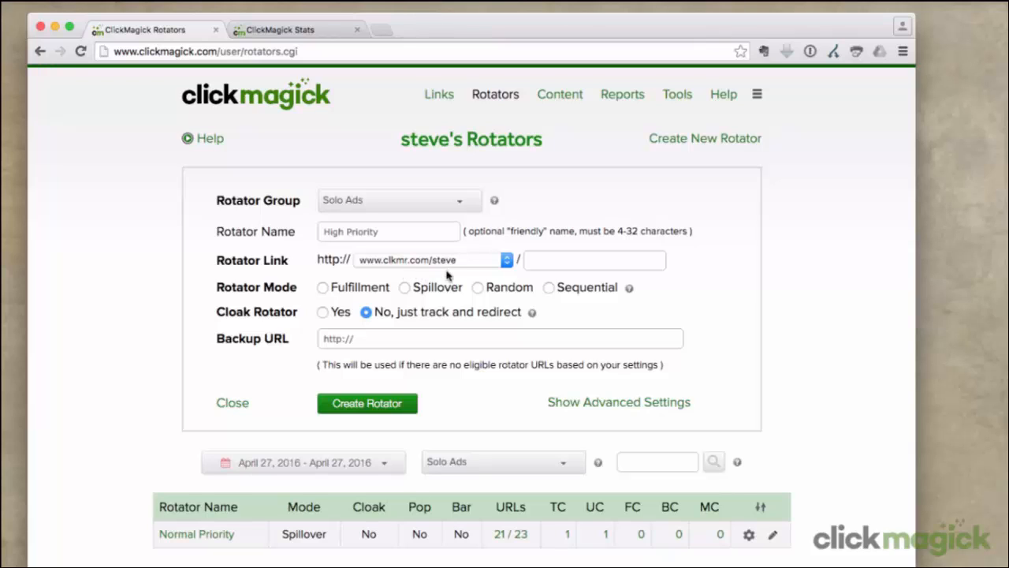
pyautogui.click(507, 263)
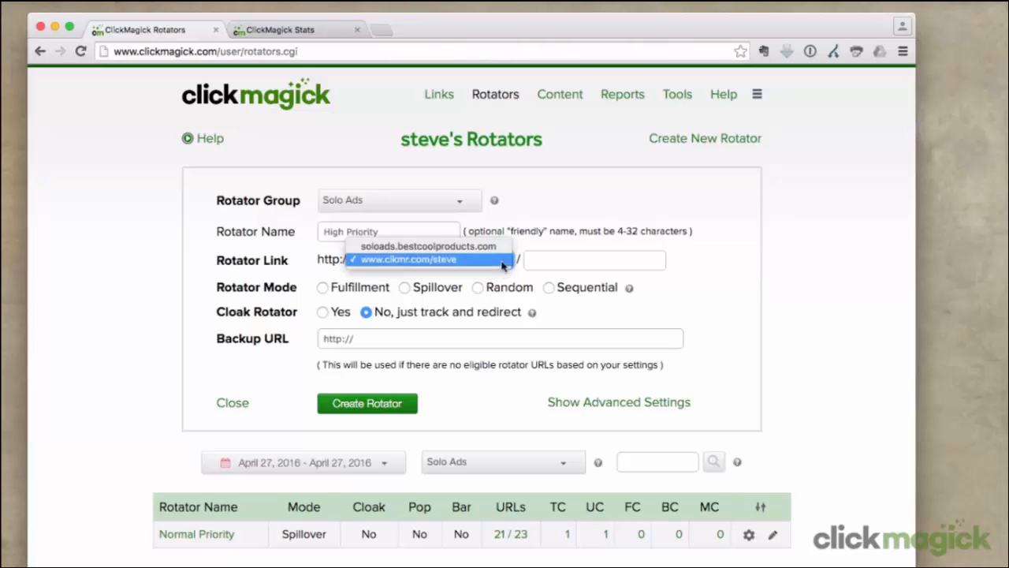
pyautogui.click(505, 280)
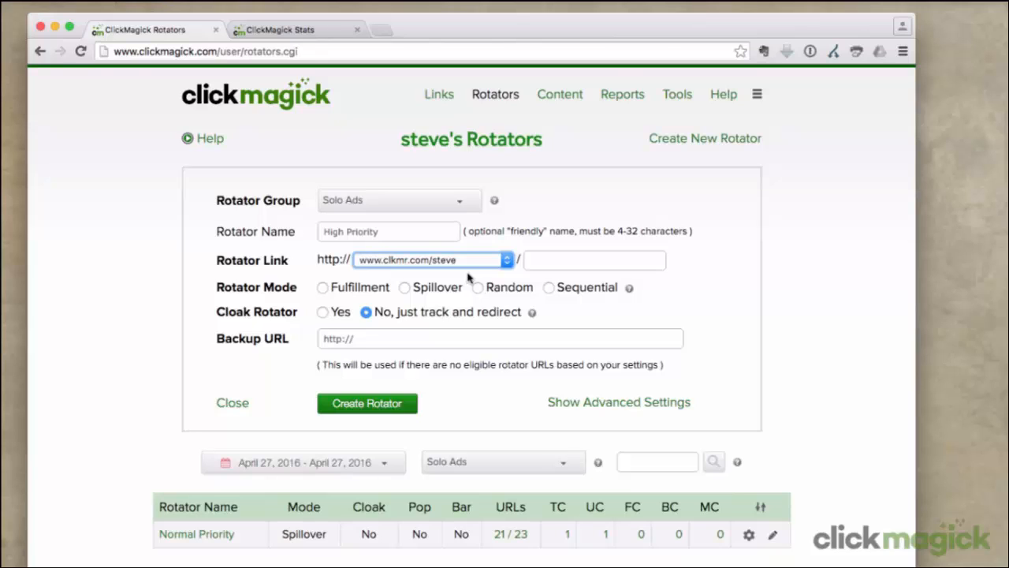
pyautogui.click(537, 261)
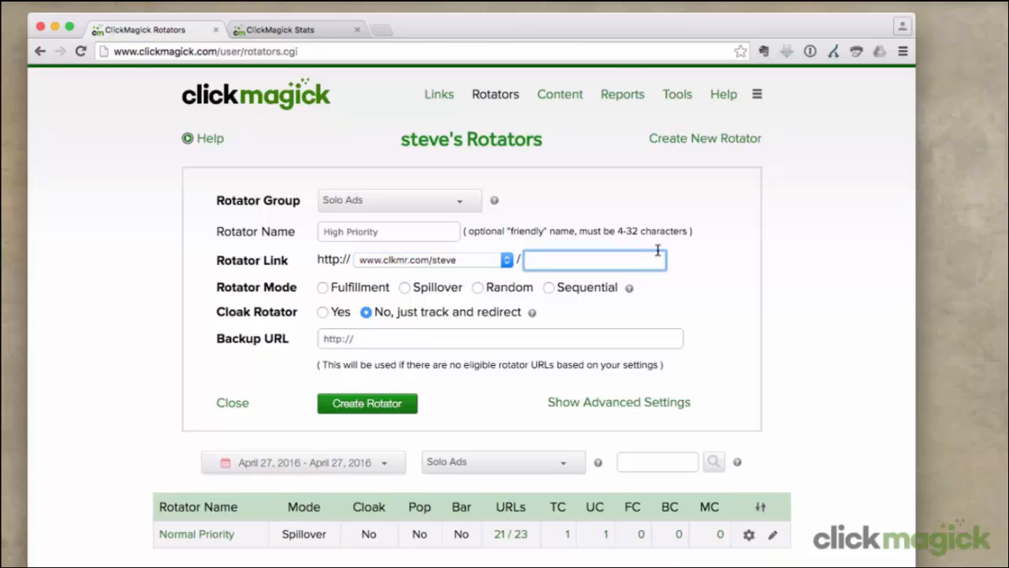
pyautogui.write('high')
# Switch the rotator mode to Spillover, leaving On Finish at Last URL
pyautogui.click(405, 288)
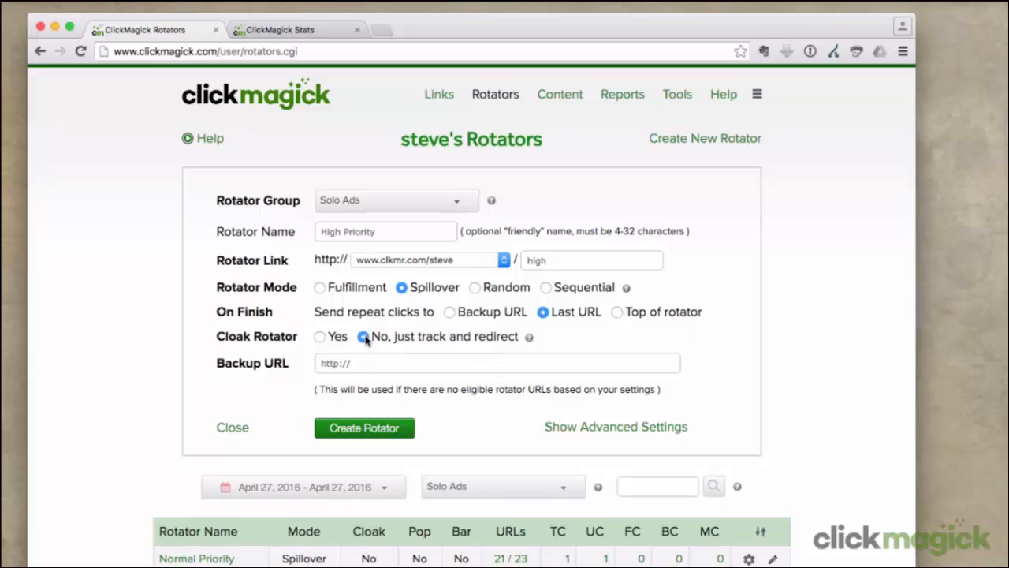
pyautogui.click(363, 365)
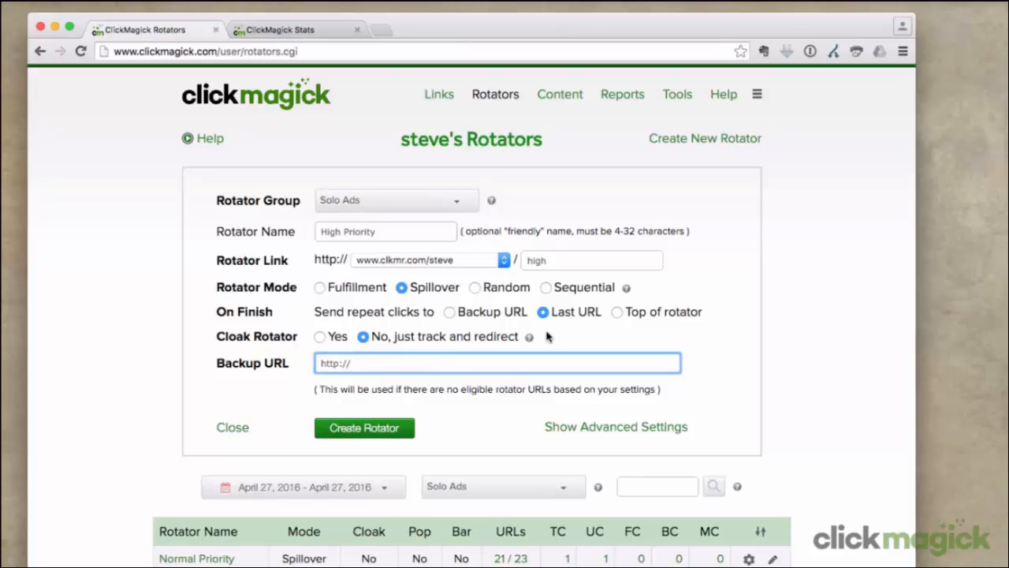
pyautogui.write('www.clkmr.com/steve')
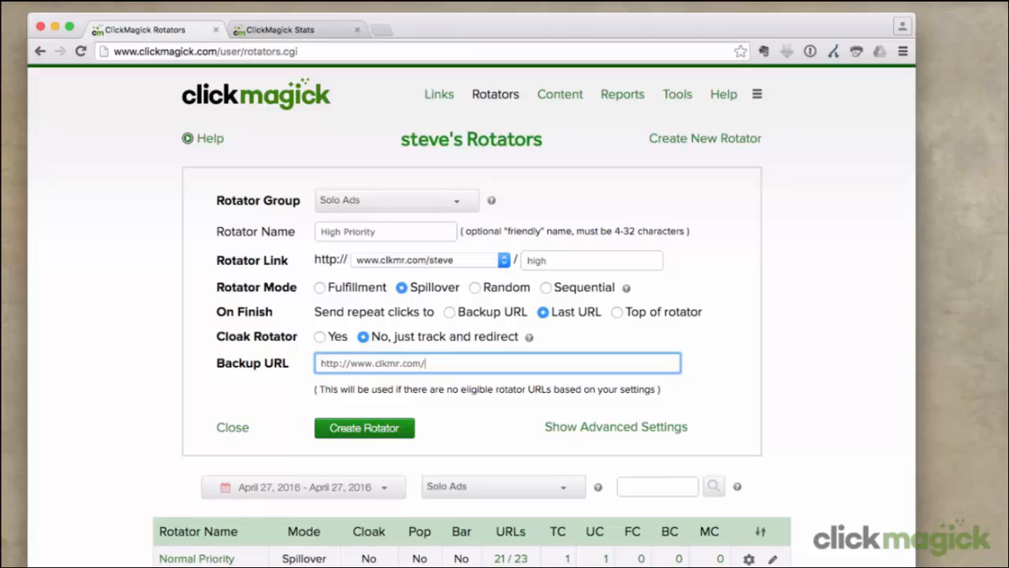
pyautogui.write('/normal')
pyautogui.click(381, 427)
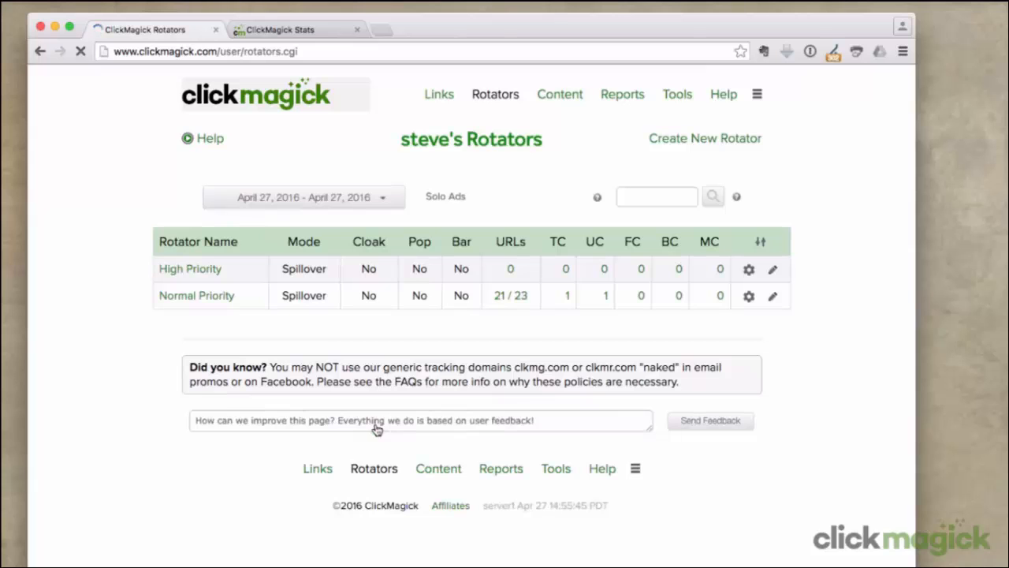
# Expand High Priority's details and open its add-URL form from the gear menu
pyautogui.click(195, 271)
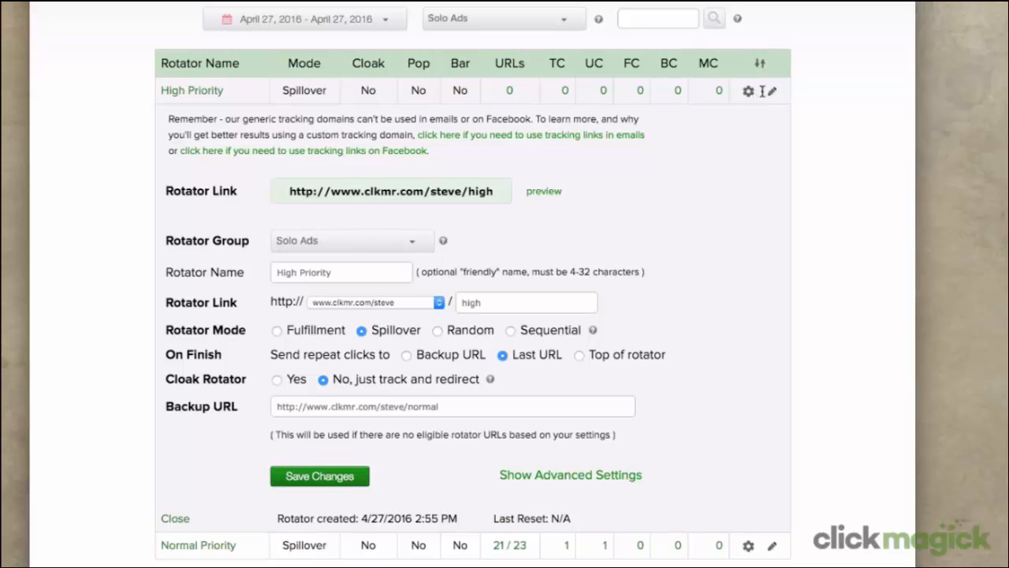
pyautogui.click(773, 93)
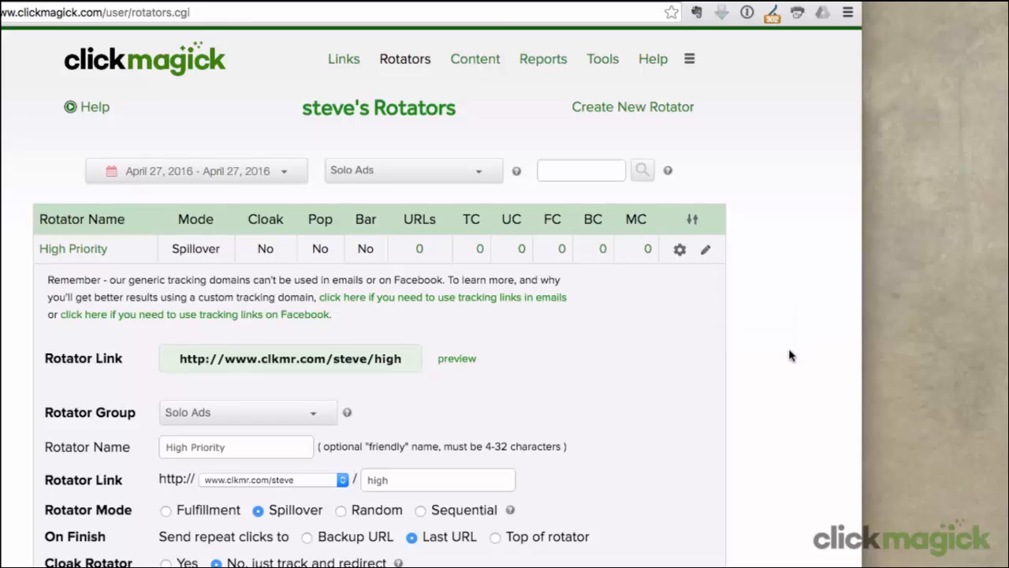
pyautogui.click(681, 252)
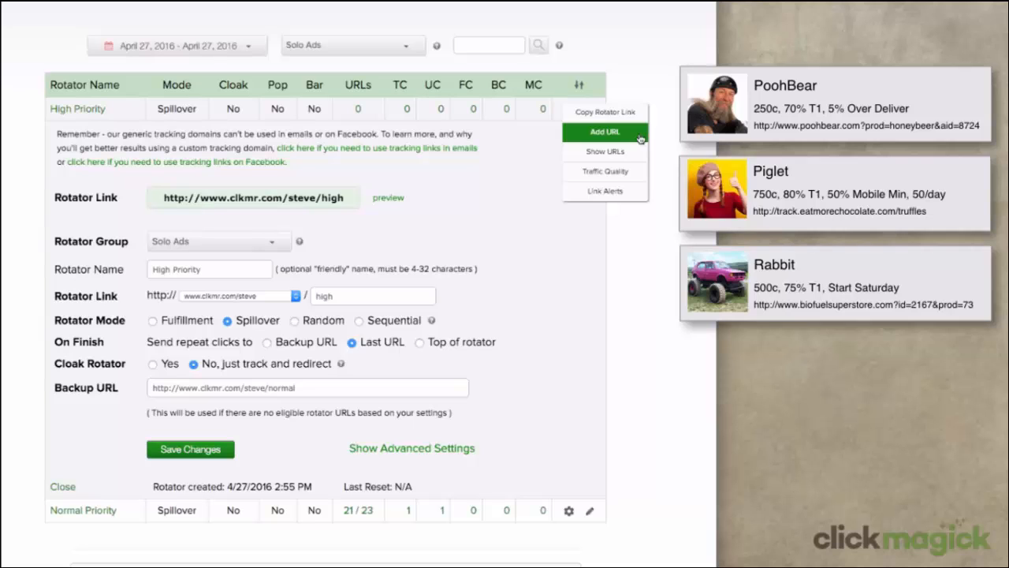
pyautogui.click(639, 134)
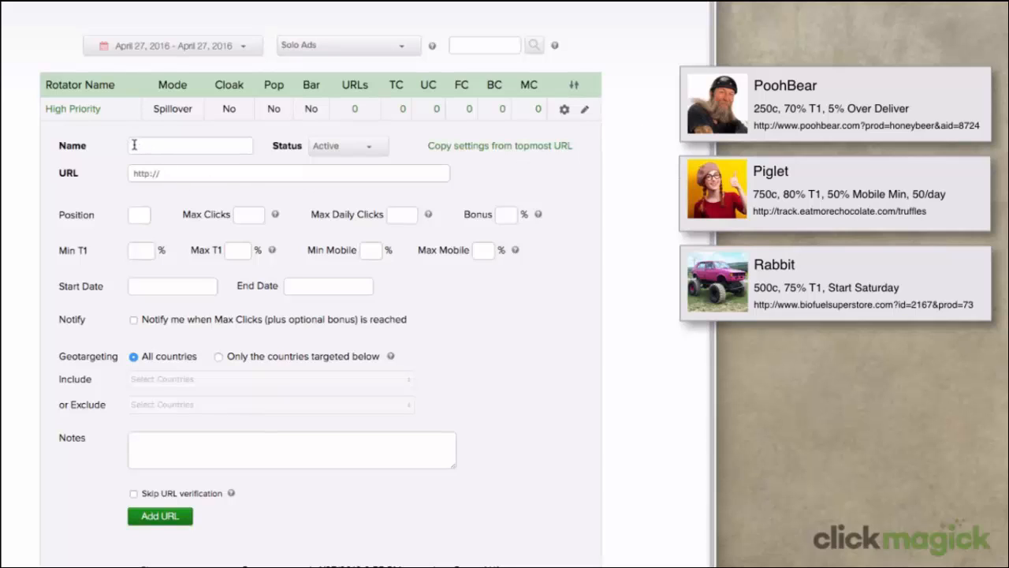
# Name the new URL 'PoohBear' and paste its link from the card as the destination
pyautogui.click(134, 144)
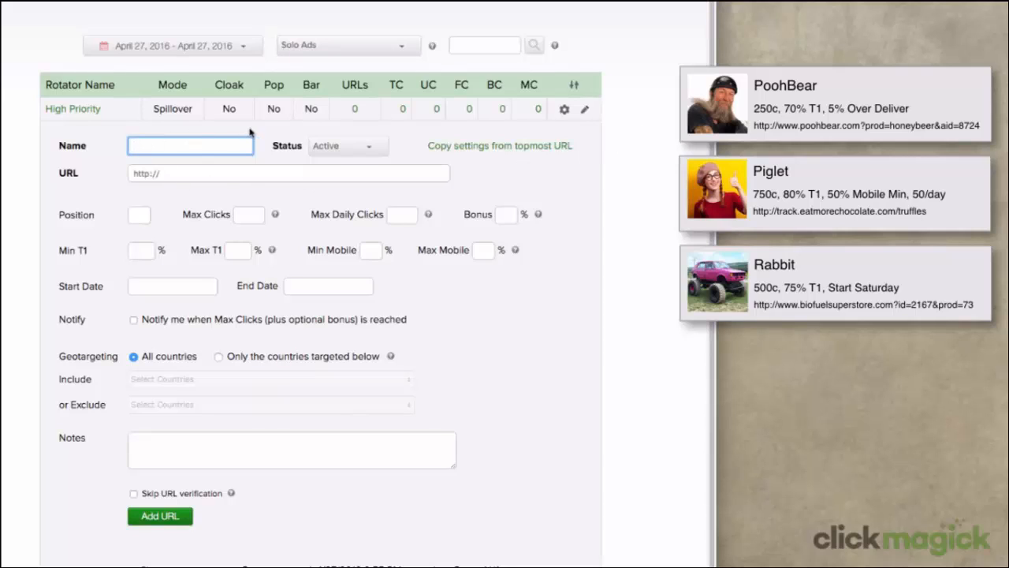
pyautogui.write('PoohBear')
pyautogui.click(214, 175)
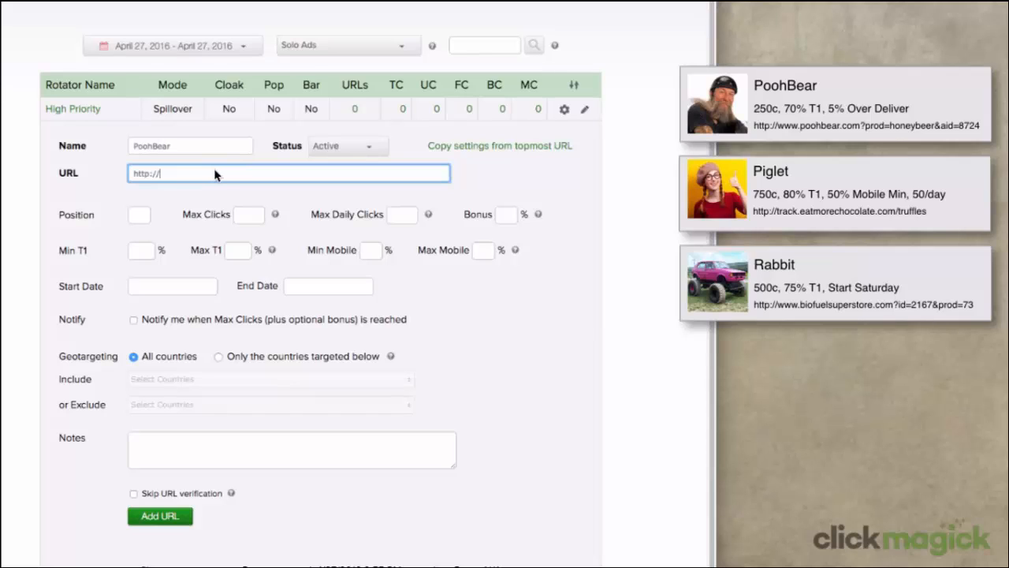
pyautogui.click(731, 135)
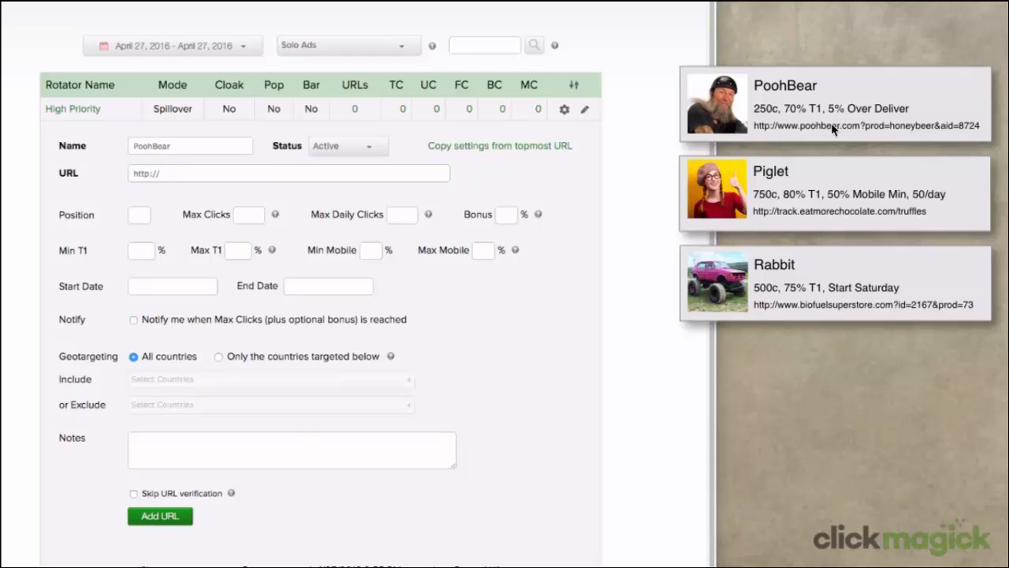
pyautogui.rightClick(833, 128)
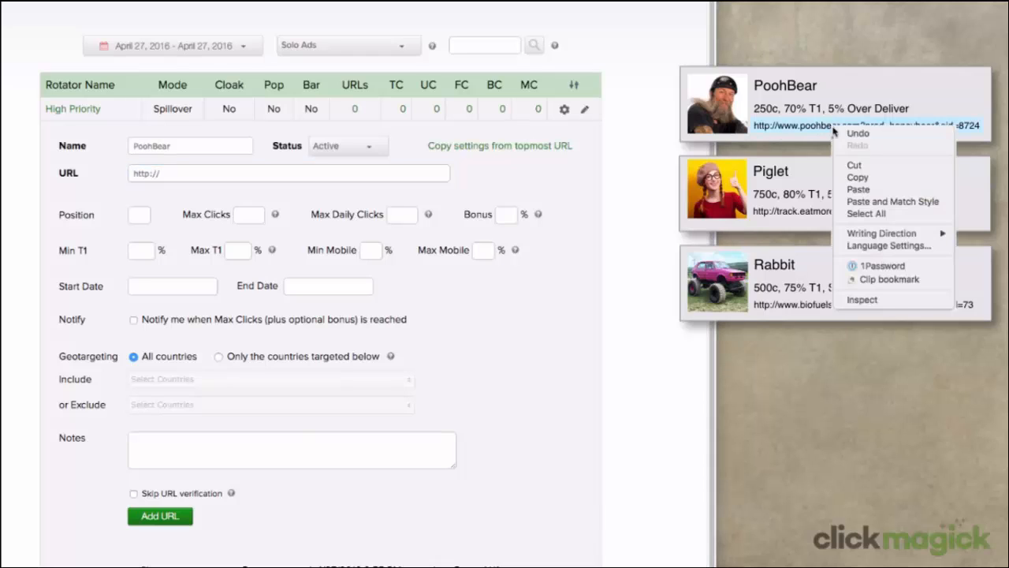
pyautogui.click(855, 183)
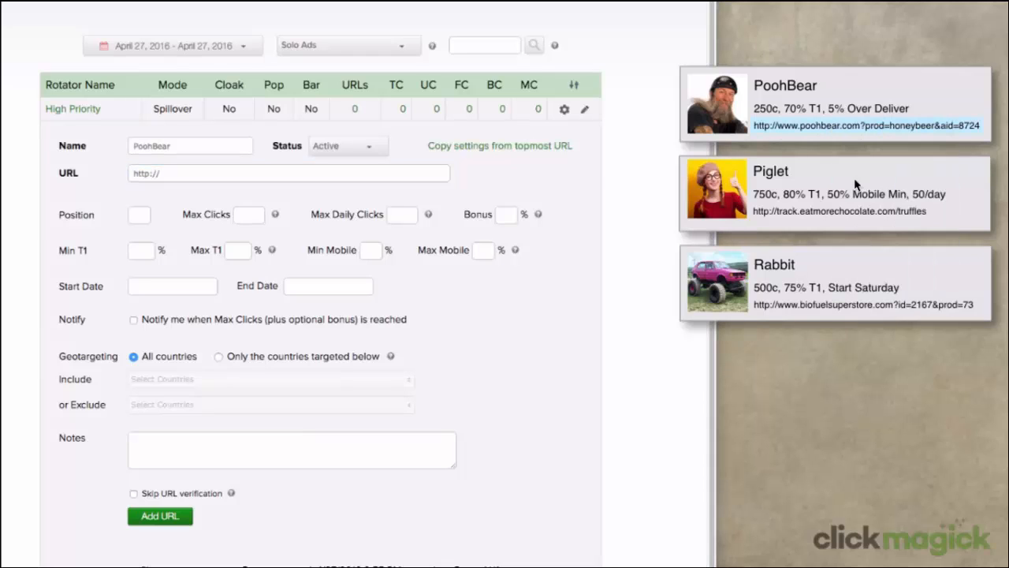
pyautogui.rightClick(188, 174)
pyautogui.click(226, 206)
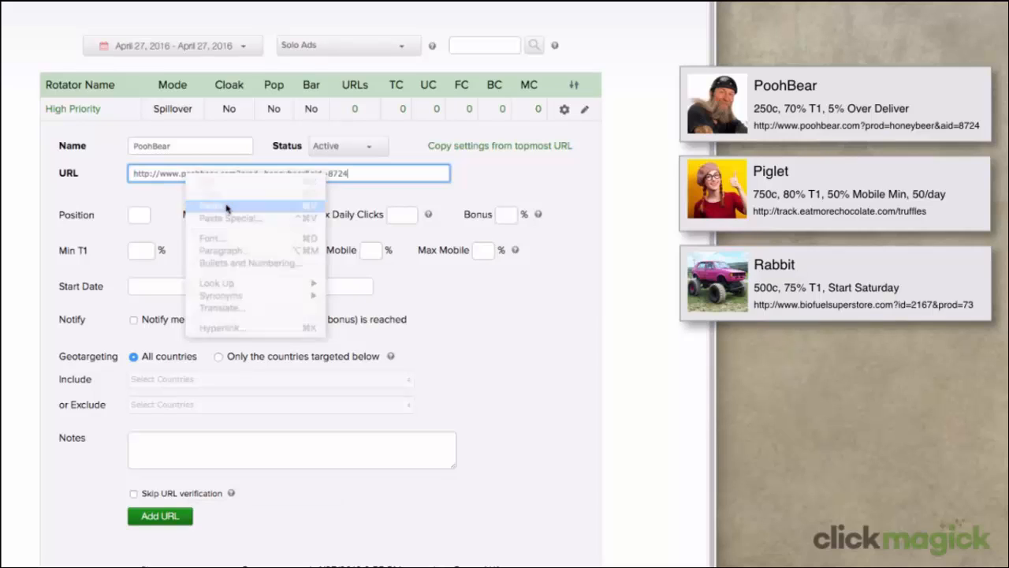
# Give PoohBear 250 max clicks, 5% bonus and 70% minimum T1, then save it
pyautogui.click(238, 215)
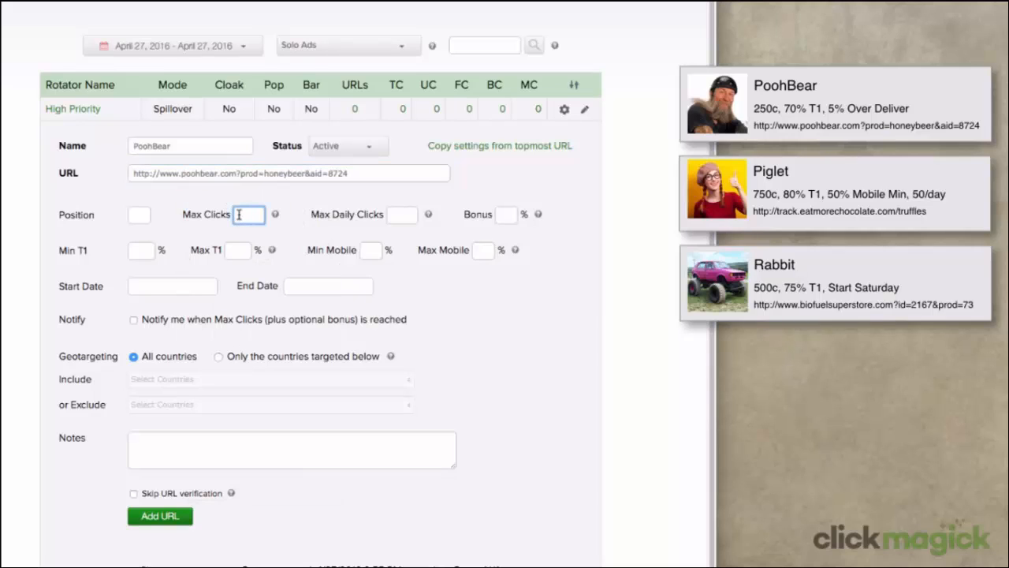
pyautogui.write('250')
pyautogui.click(508, 215)
pyautogui.write('5')
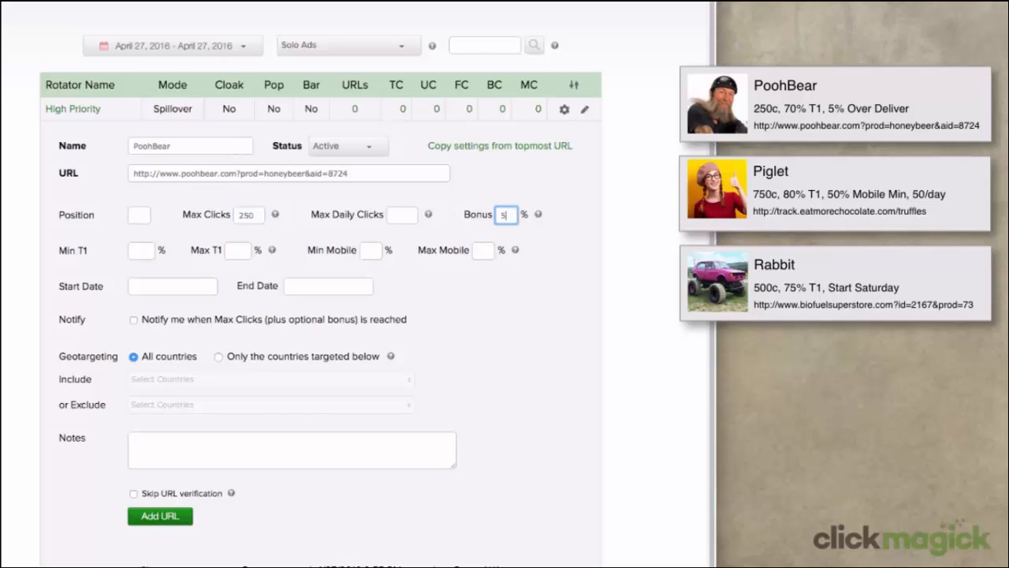
pyautogui.click(138, 249)
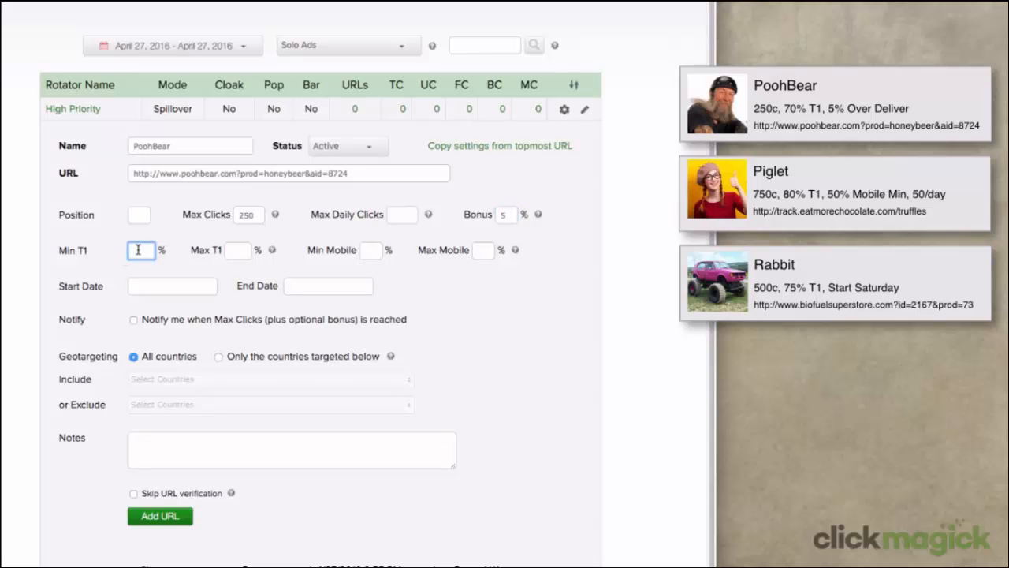
pyautogui.write('70')
pyautogui.click(183, 521)
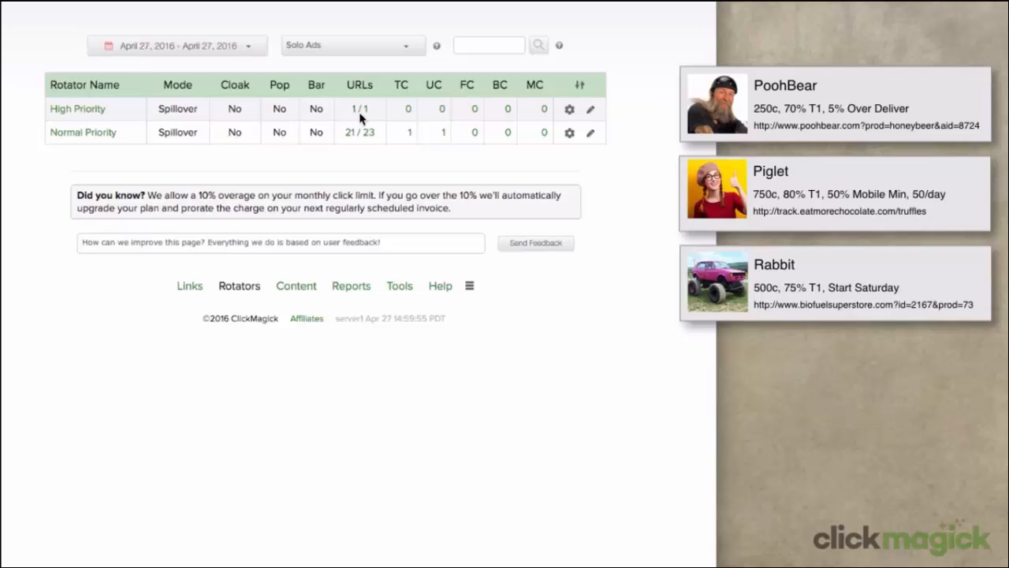
# Add another URL named 'Piglet' with its link copied from the card as destination
pyautogui.click(569, 110)
pyautogui.click(582, 132)
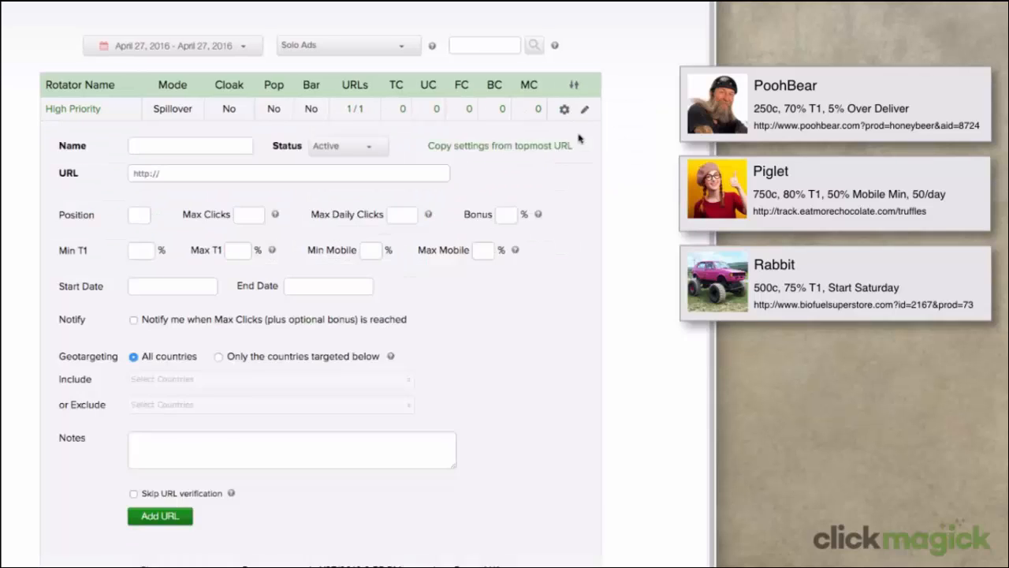
pyautogui.click(229, 147)
pyautogui.write('Piglet')
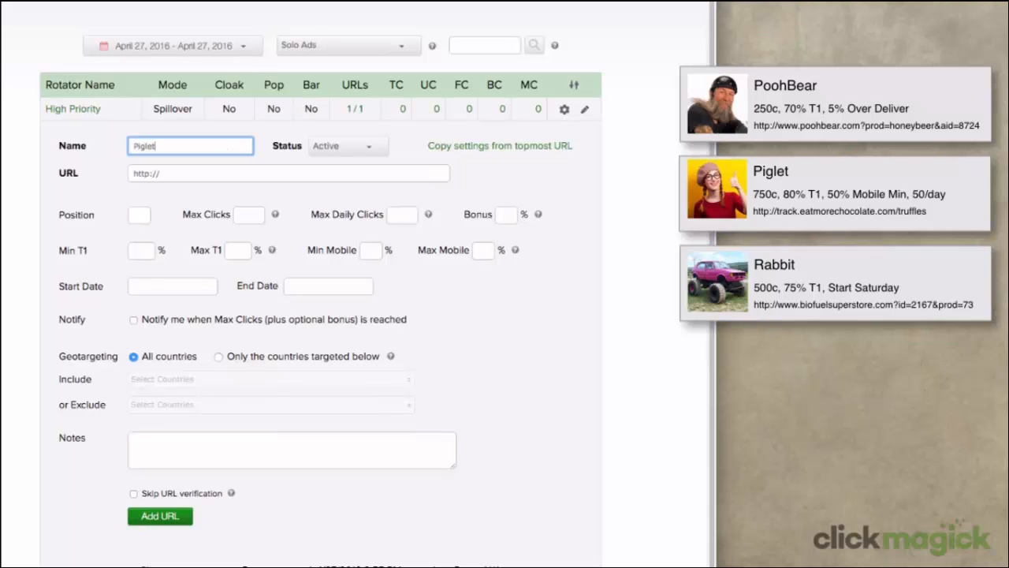
pyautogui.press('Tab')
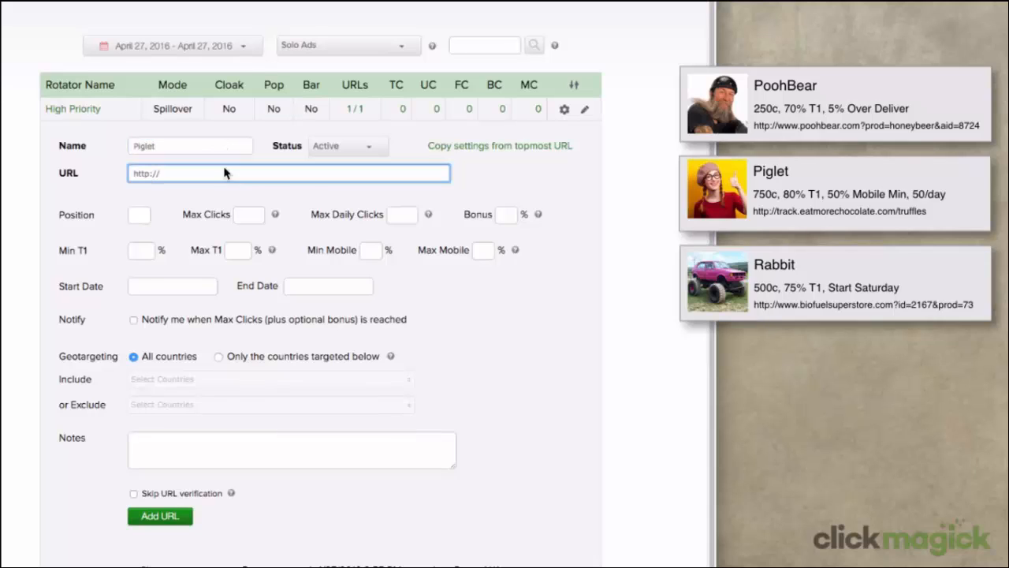
pyautogui.click(821, 210)
pyautogui.tripleClick(821, 210)
pyautogui.rightClick(821, 210)
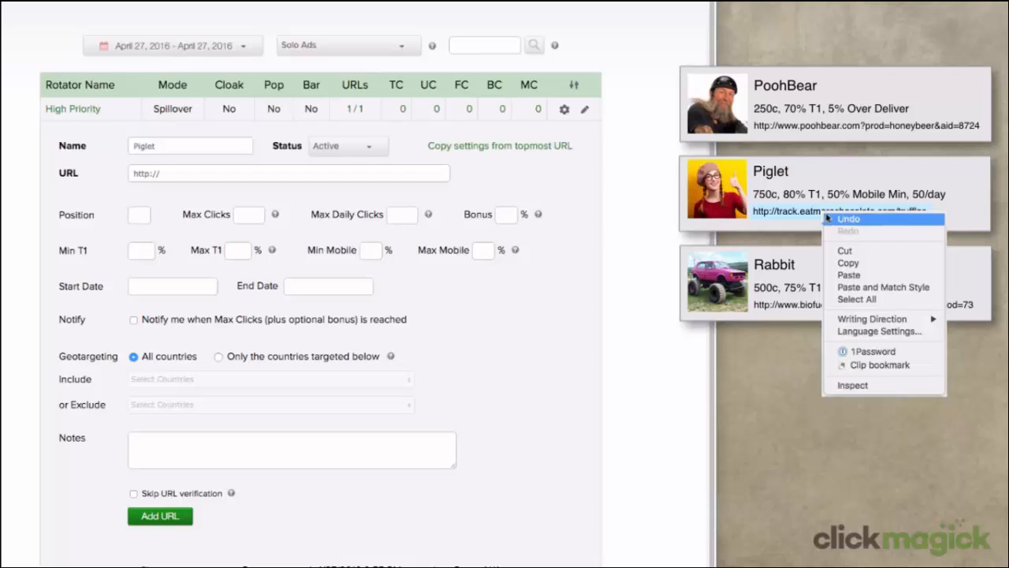
pyautogui.click(844, 268)
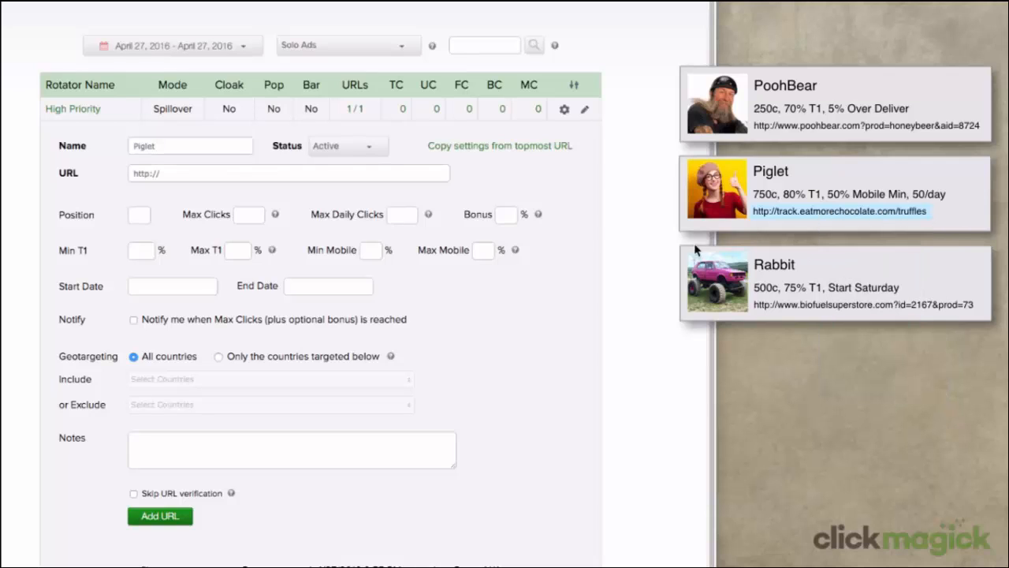
pyautogui.rightClick(169, 173)
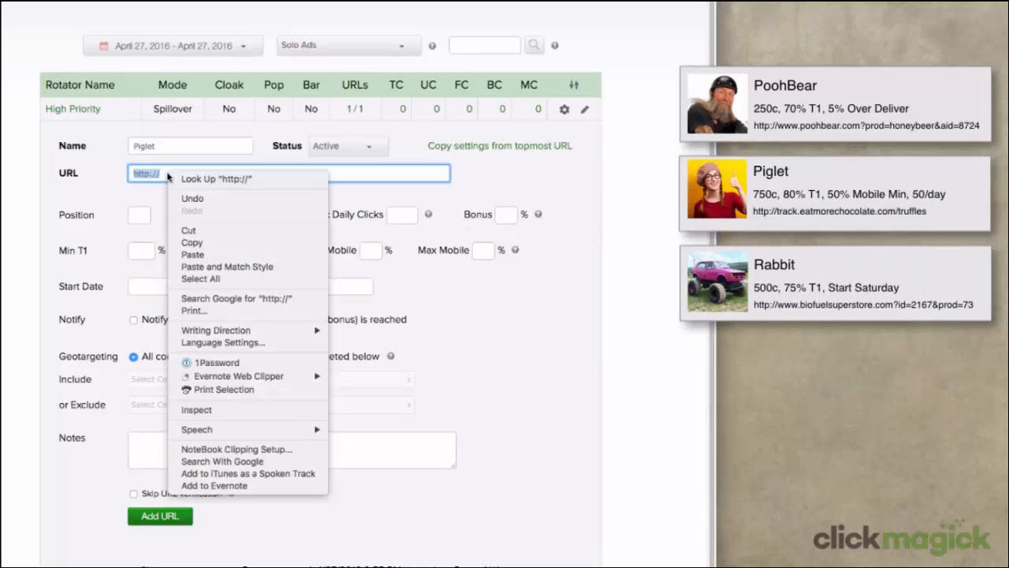
pyautogui.click(188, 250)
# Set Piglet to 750 max clicks, 50 daily, 80% minimum T1, 50% minimum mobile, and save
pyautogui.click(250, 216)
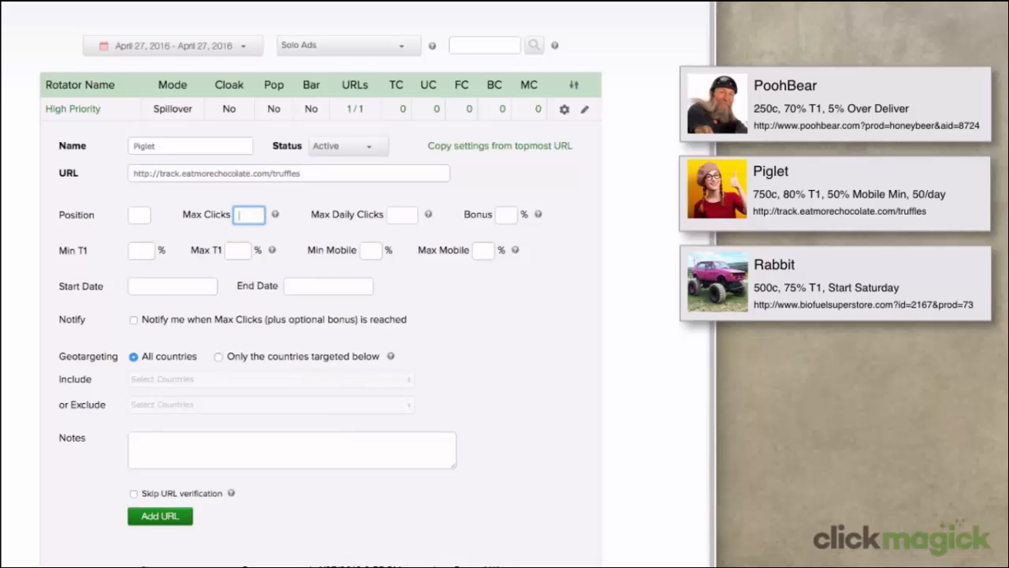
pyautogui.write('750')
pyautogui.click(407, 215)
pyautogui.write('50')
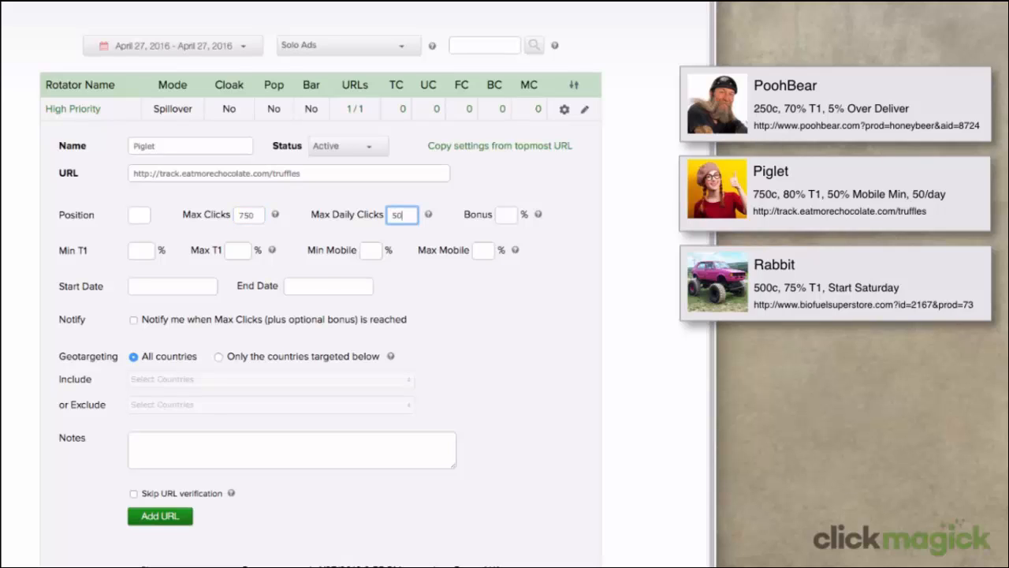
pyautogui.click(147, 252)
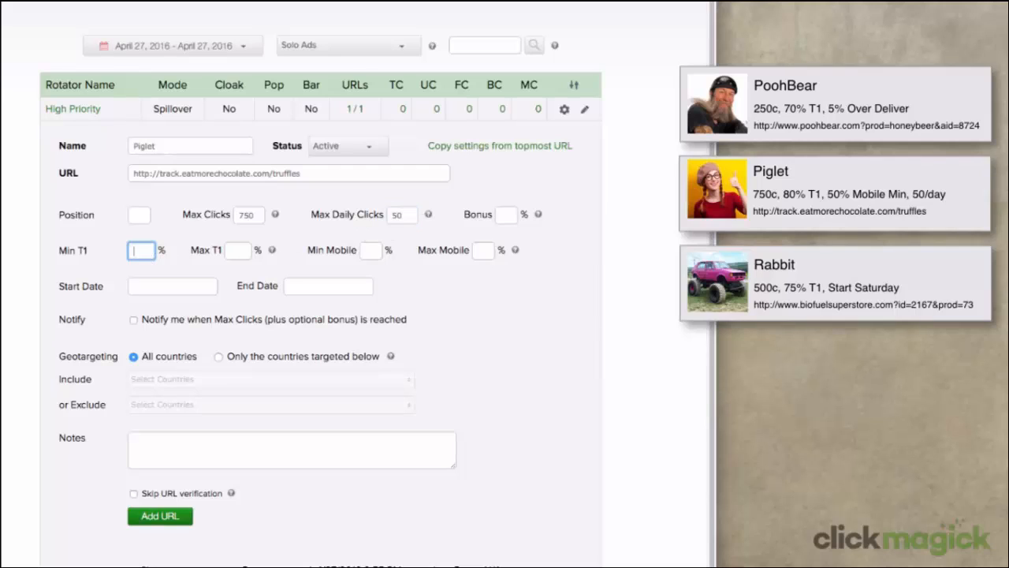
pyautogui.write('80')
pyautogui.click(370, 251)
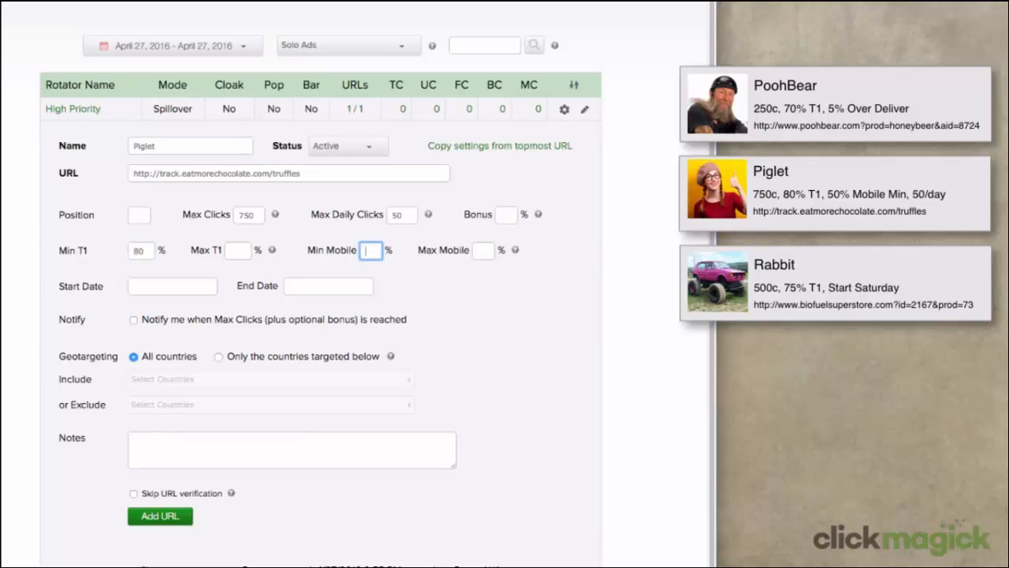
pyautogui.write('50')
pyautogui.click(181, 513)
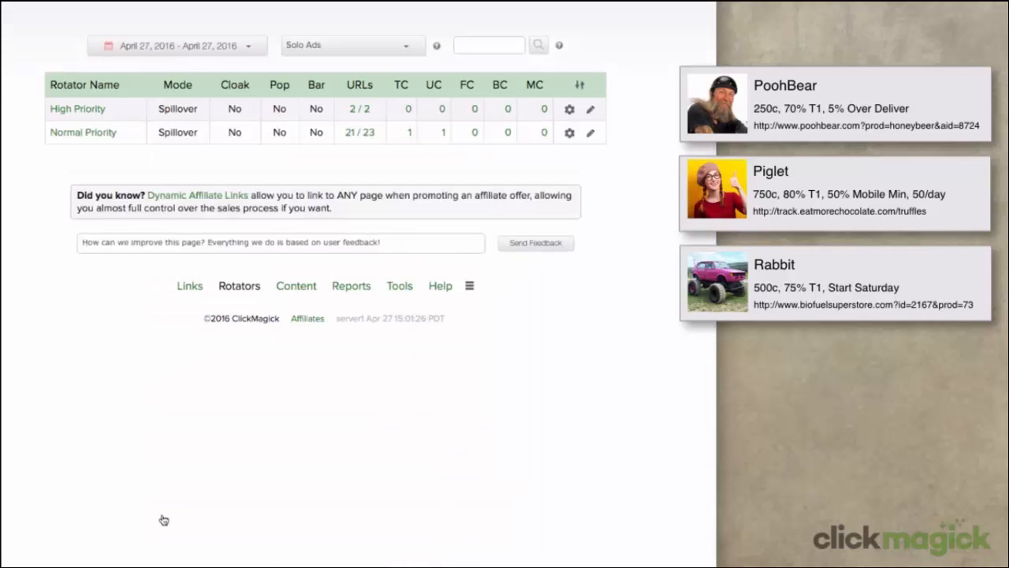
# Start a third URL named 'Rabbit' and paste its link from the card as destination
pyautogui.click(567, 111)
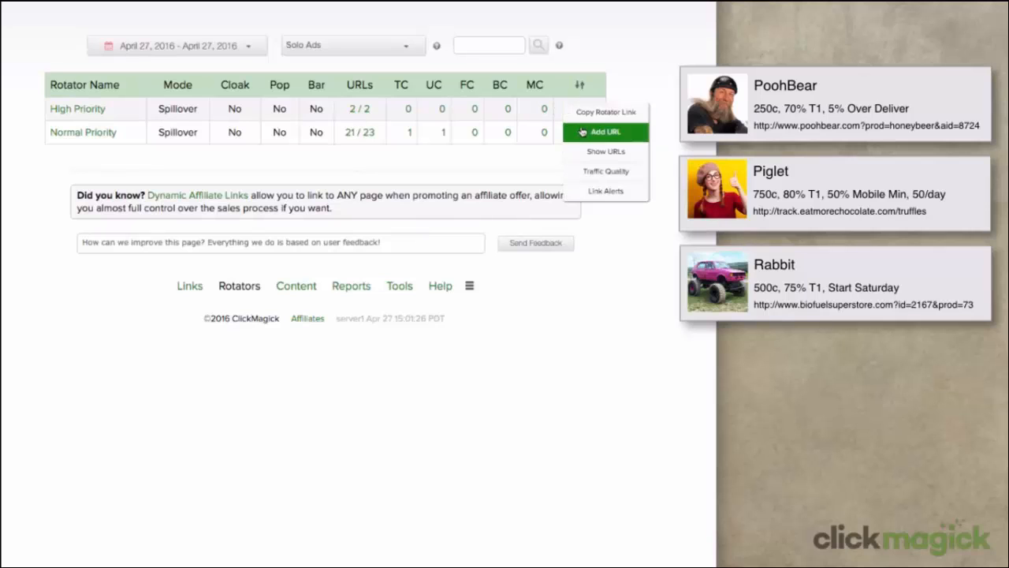
pyautogui.click(597, 134)
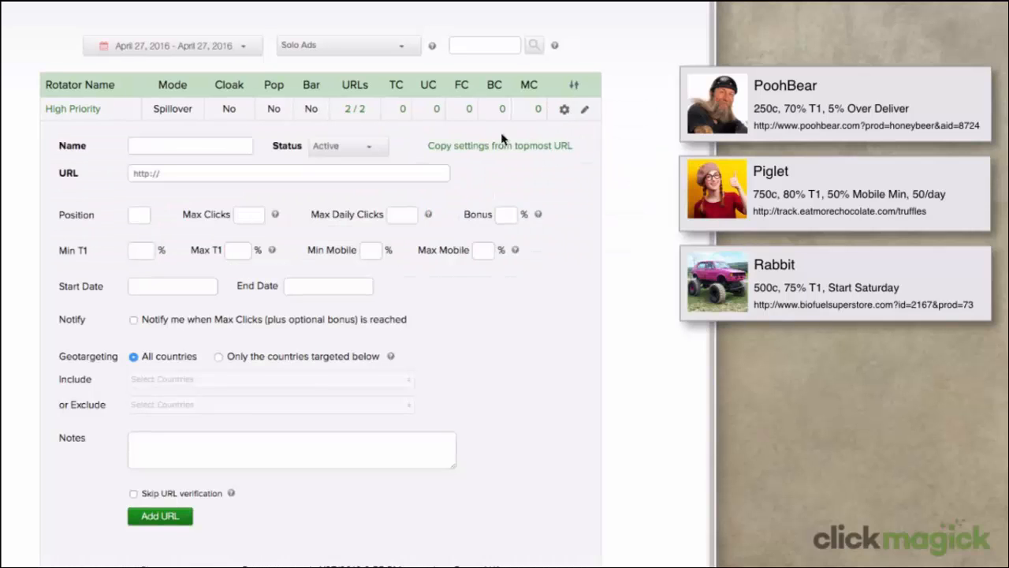
pyautogui.click(166, 147)
pyautogui.write('Rabbit')
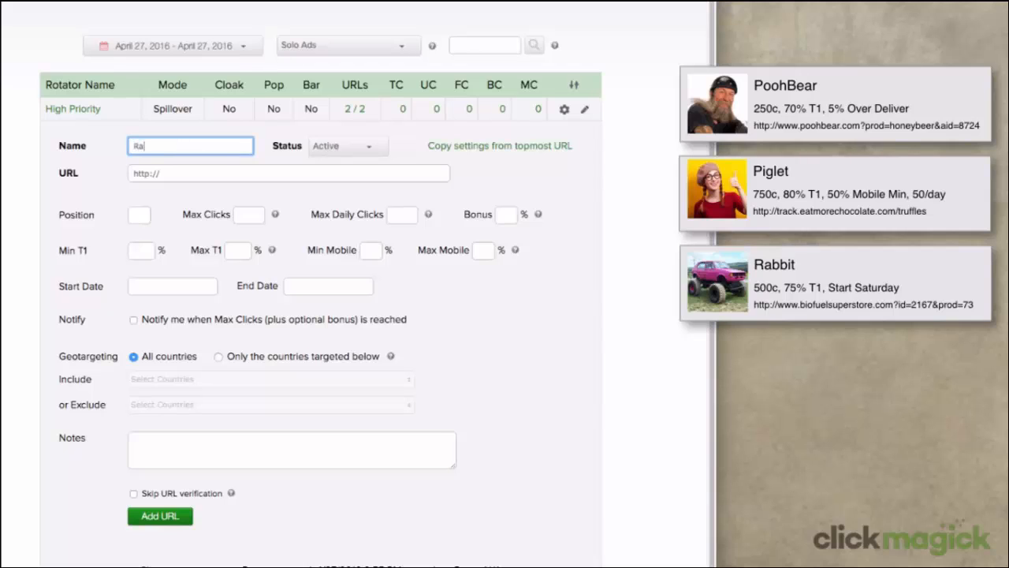
pyautogui.click(179, 175)
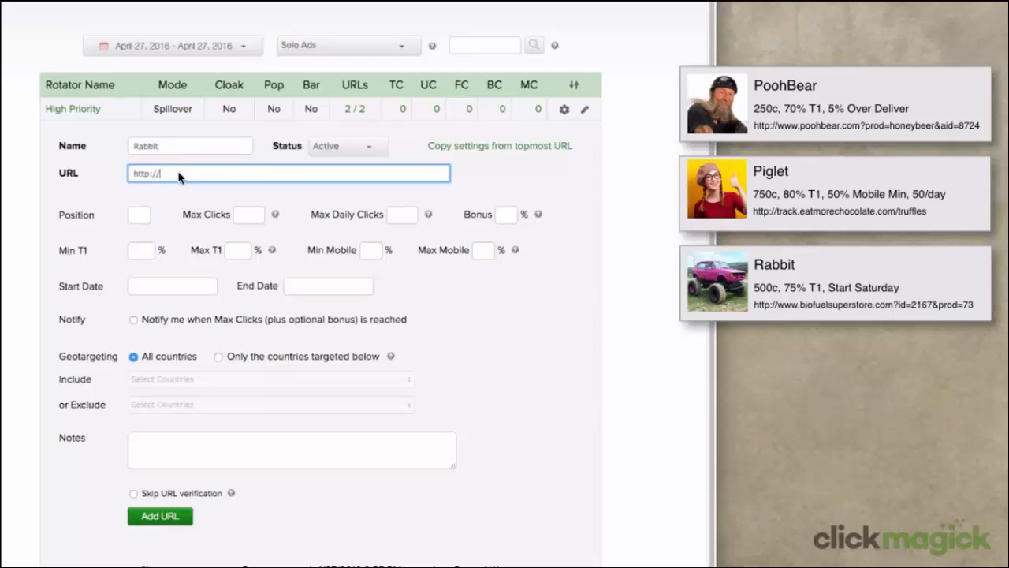
pyautogui.rightClick(815, 307)
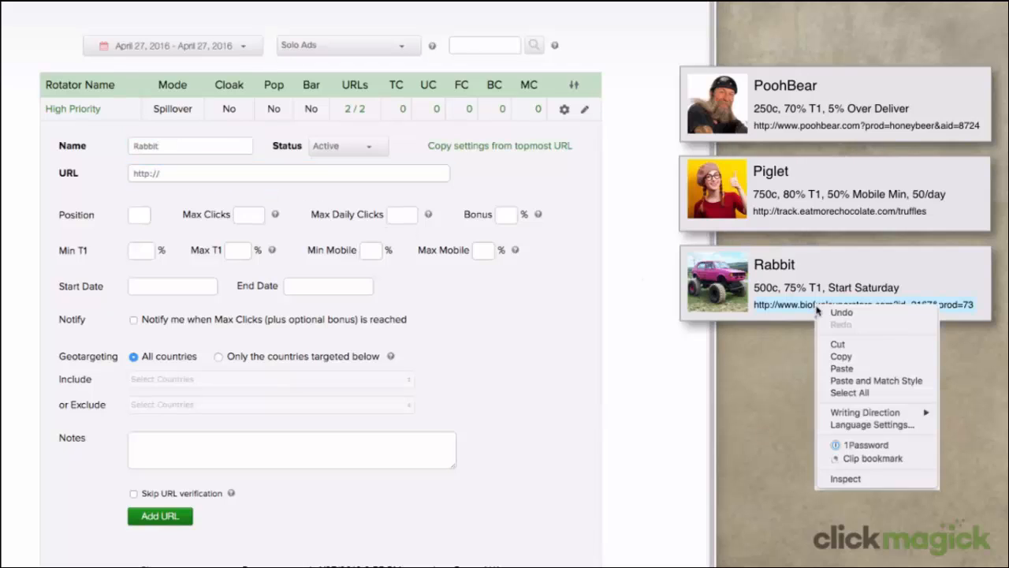
pyautogui.click(840, 356)
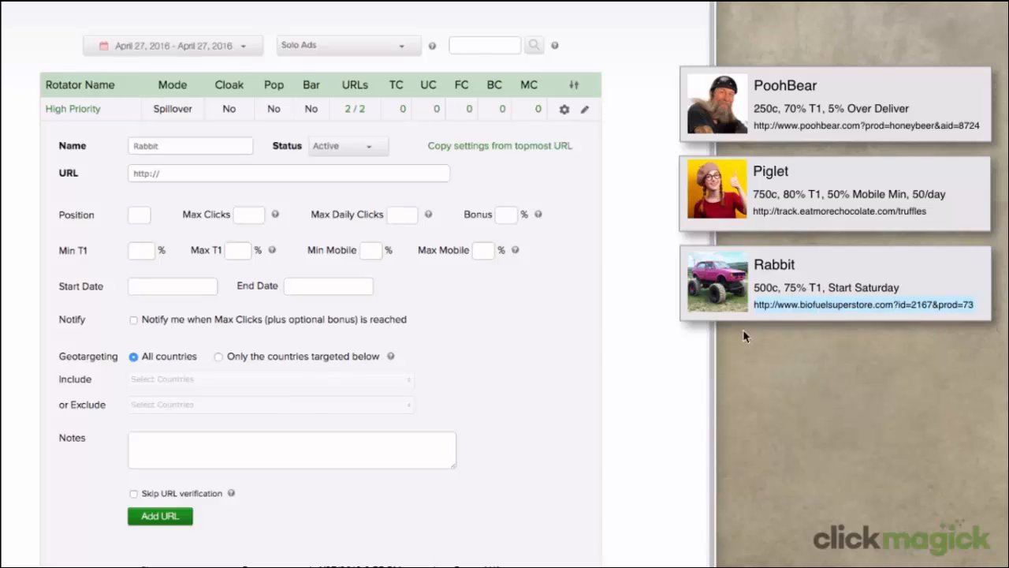
pyautogui.rightClick(180, 170)
pyautogui.click(203, 250)
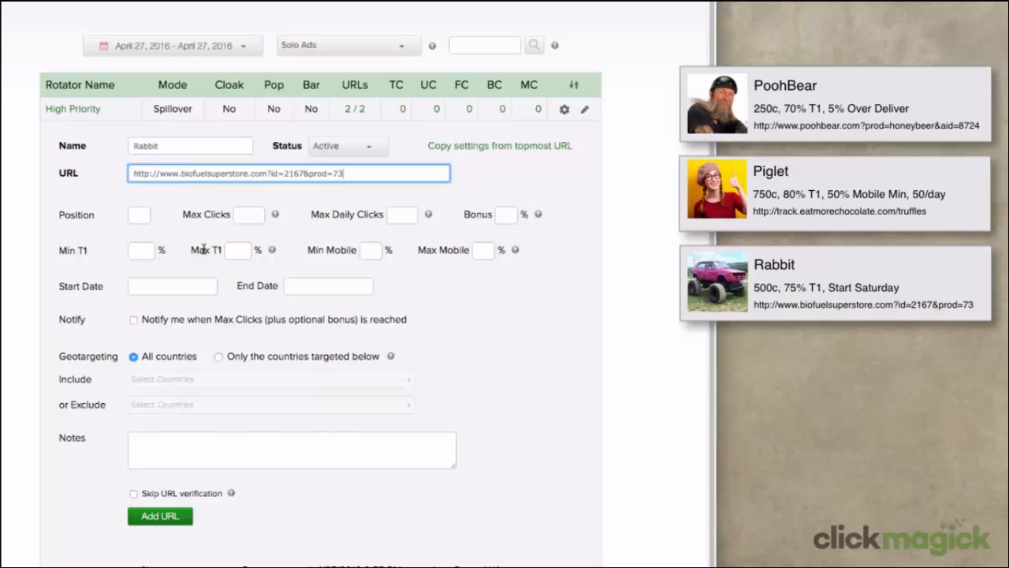
# Give Rabbit 500 max clicks, 75% minimum T1 and a 04/30/2016 08:00 start date
pyautogui.click(241, 214)
pyautogui.write('500')
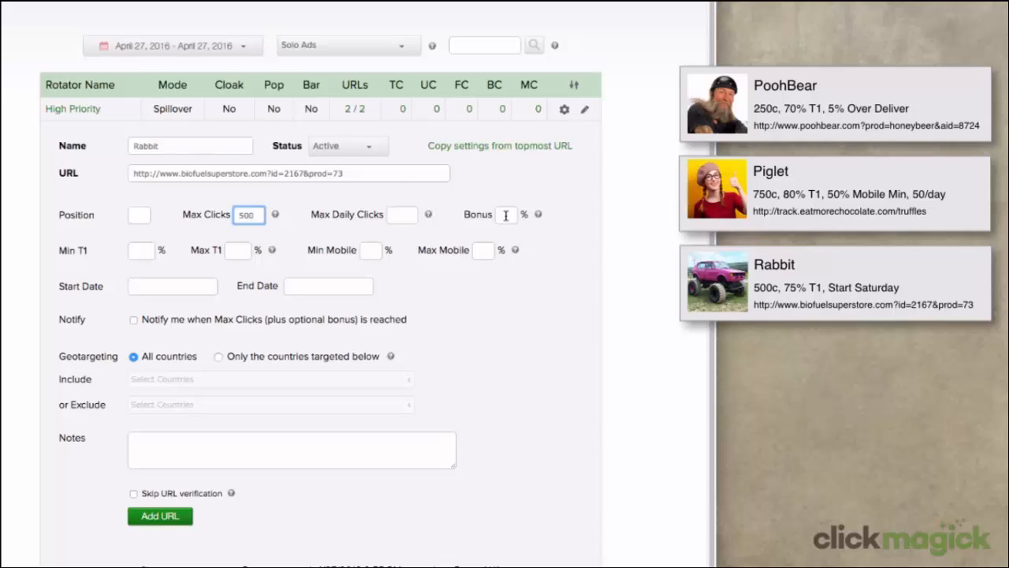
pyautogui.click(140, 250)
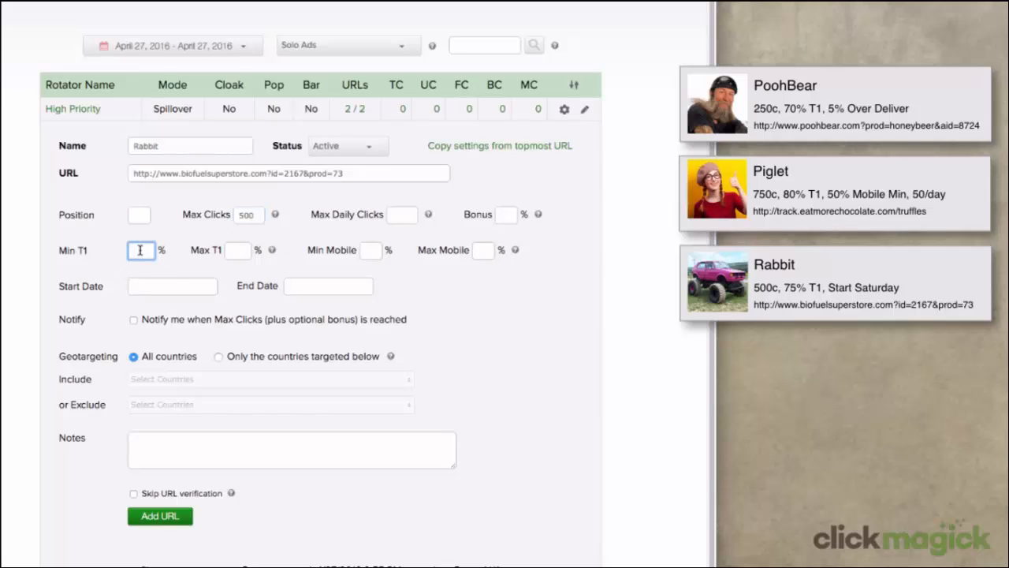
pyautogui.write('75')
pyautogui.click(182, 287)
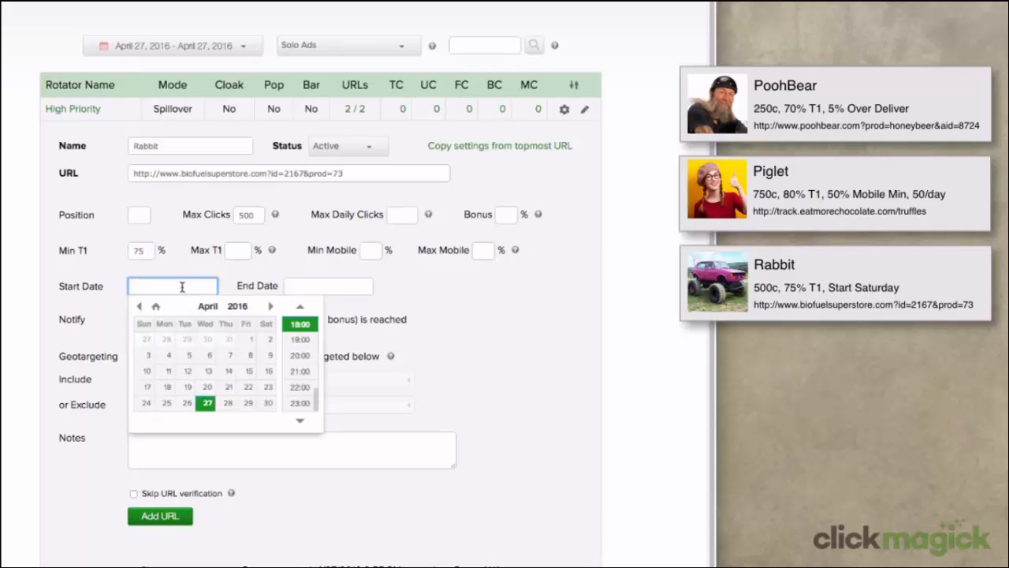
pyautogui.click(269, 404)
pyautogui.scroll(4, 300, 370)
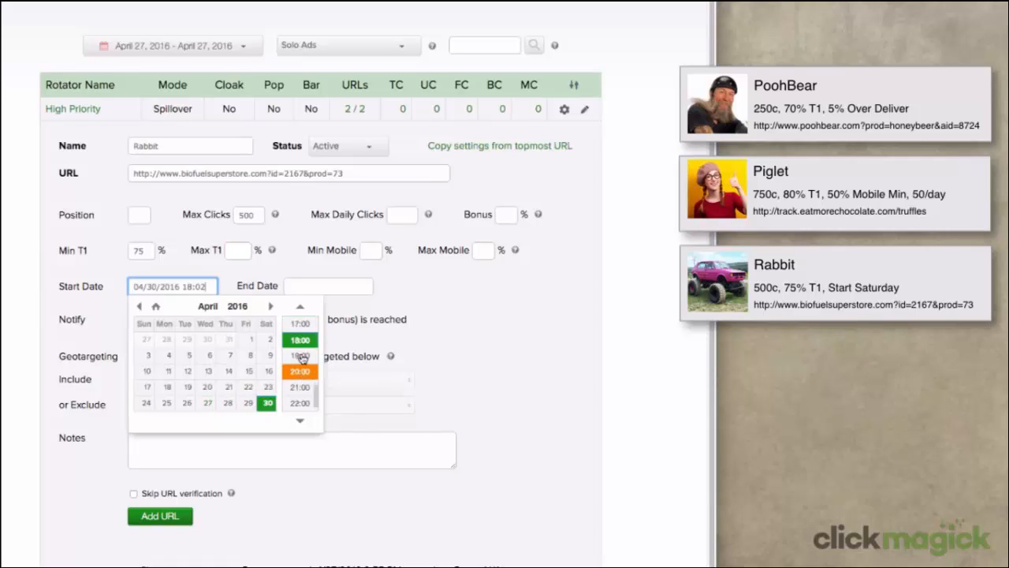
pyautogui.scroll(3, 302, 356)
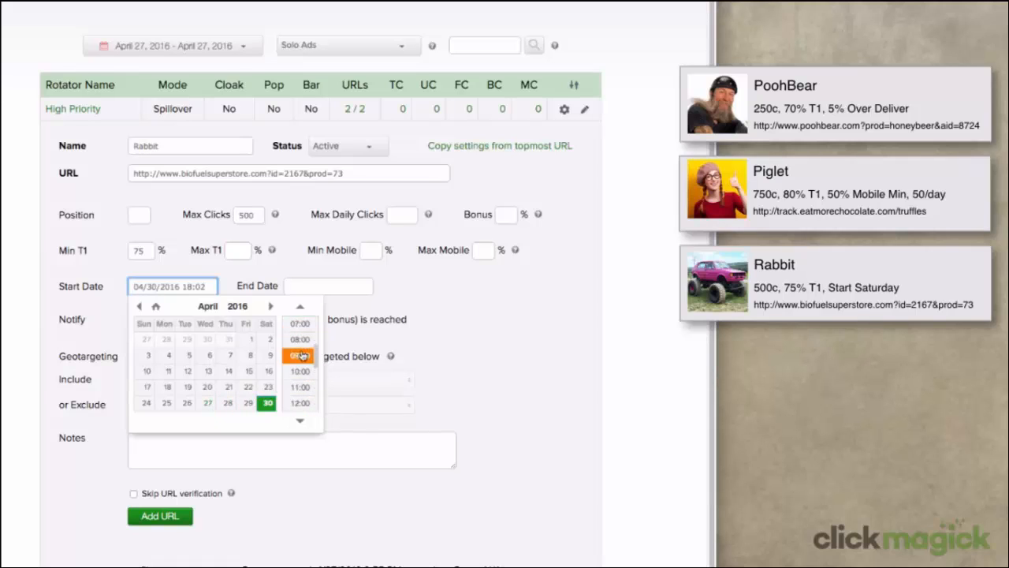
pyautogui.click(302, 339)
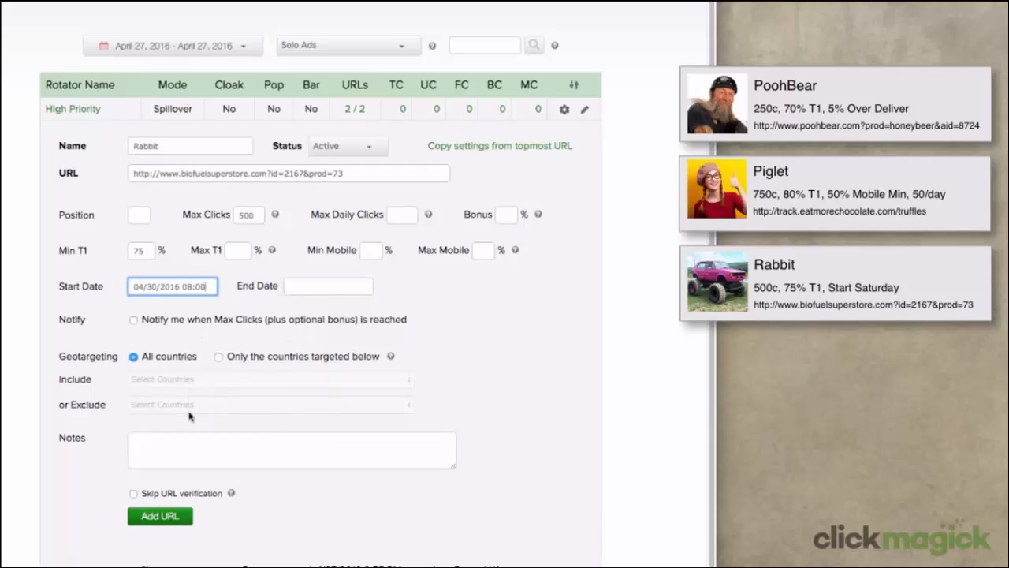
# Save the Rabbit URL, then list the High Priority rotator's three URLs
pyautogui.click(171, 520)
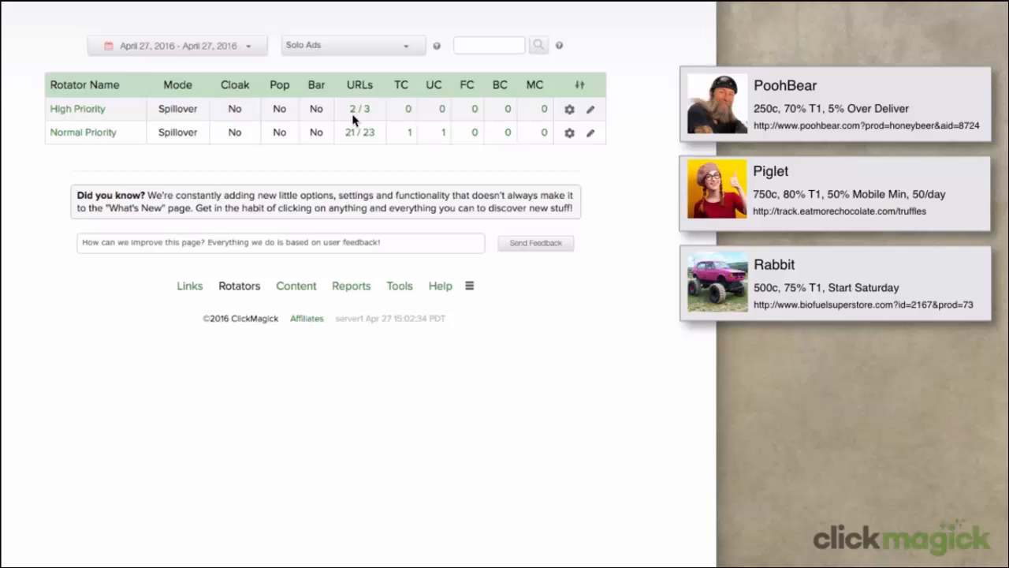
pyautogui.click(574, 114)
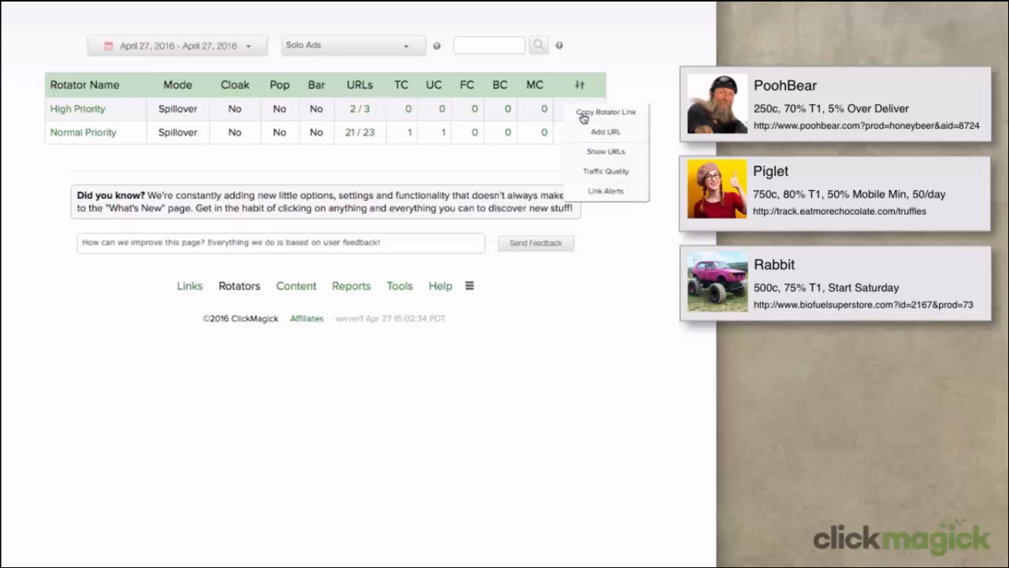
pyautogui.click(635, 155)
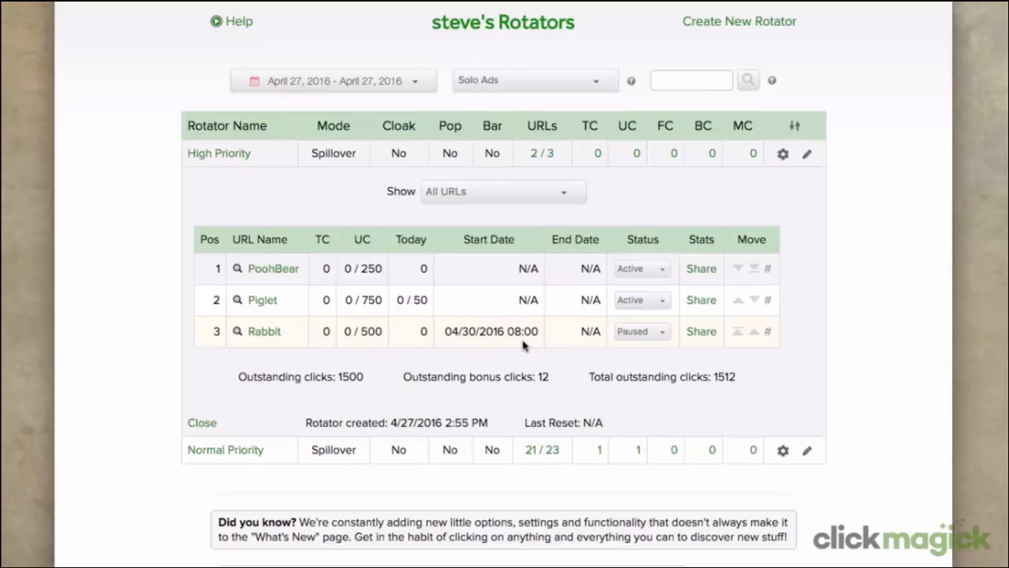
pyautogui.click(661, 269)
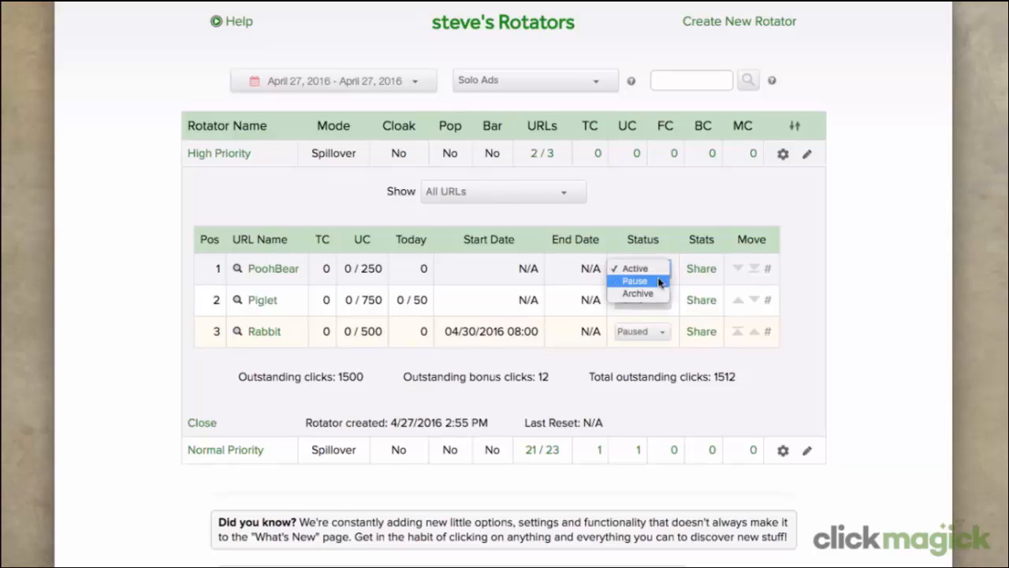
pyautogui.click(661, 282)
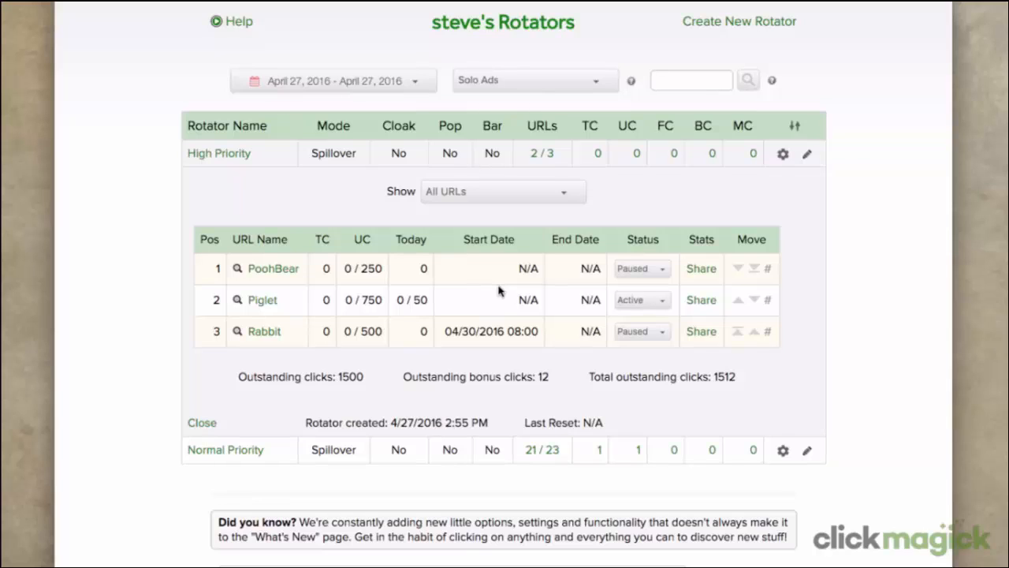
pyautogui.click(663, 270)
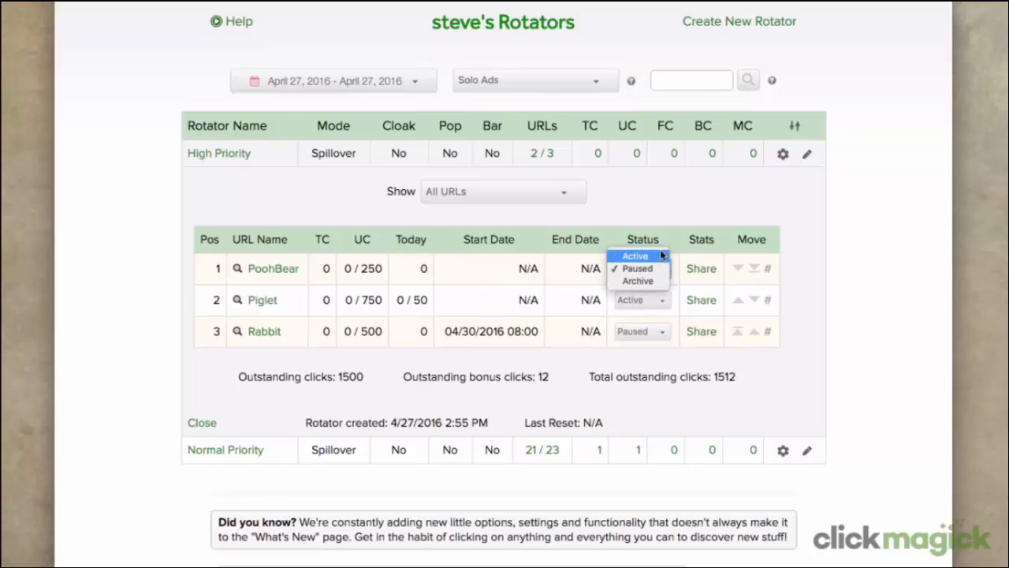
pyautogui.click(661, 257)
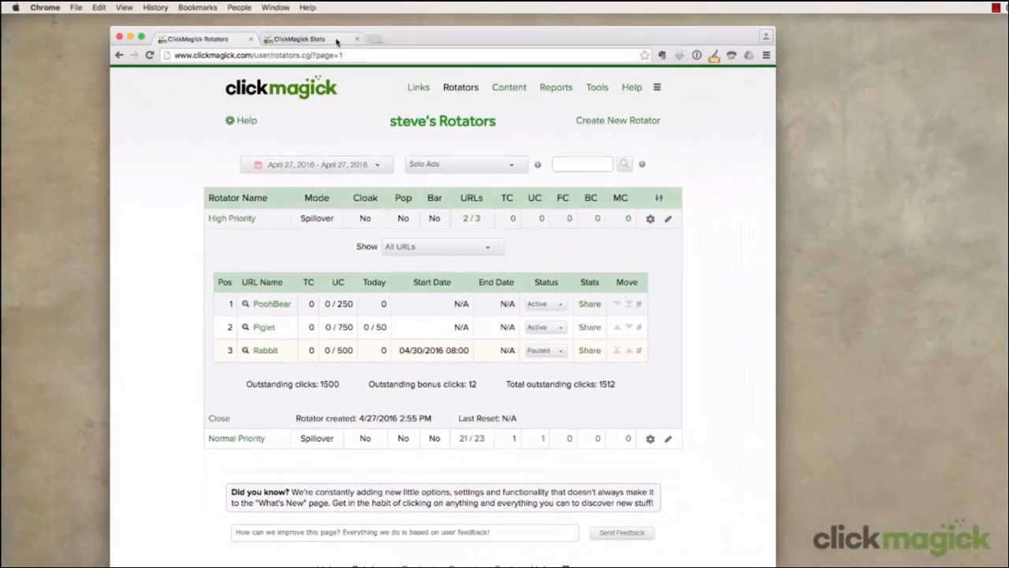
# Review the shared stats page: 832 unique clicks, 842 raw clicks, 99% T1, weekly chart and click log
pyautogui.click(336, 41)
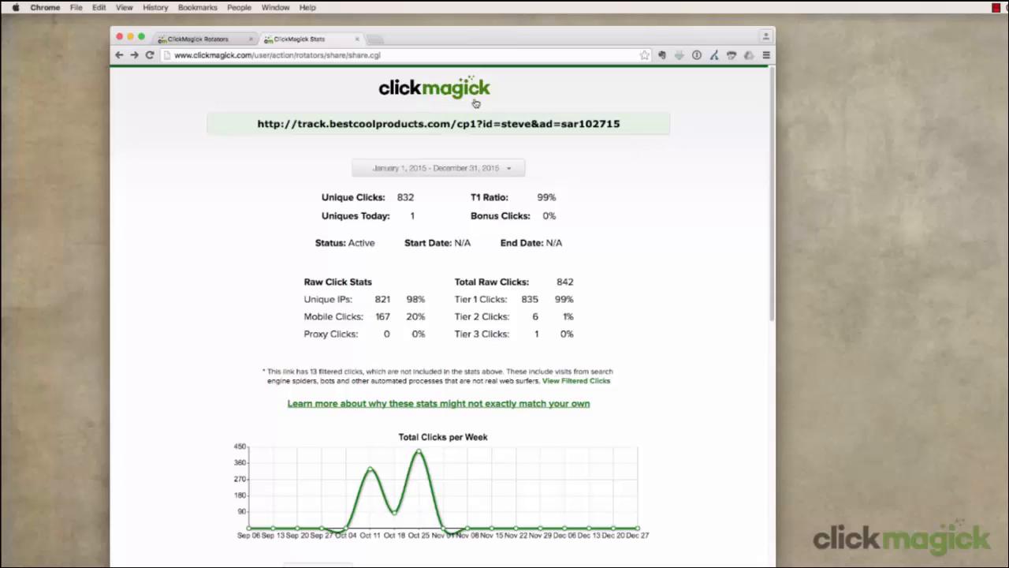
pyautogui.moveTo(381, 55); pyautogui.dragTo(171, 55)
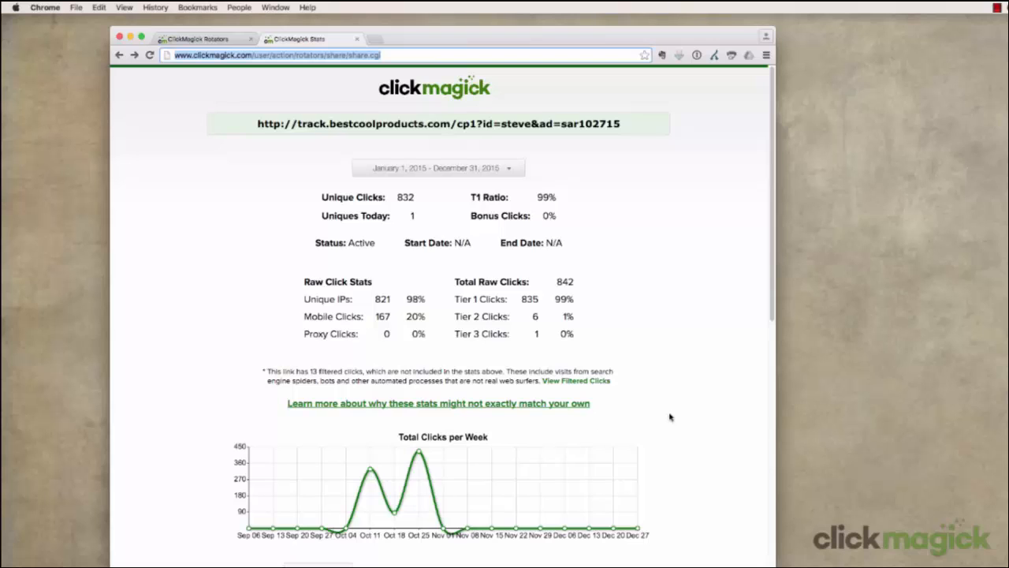
pyautogui.scroll(-5, 670, 416)
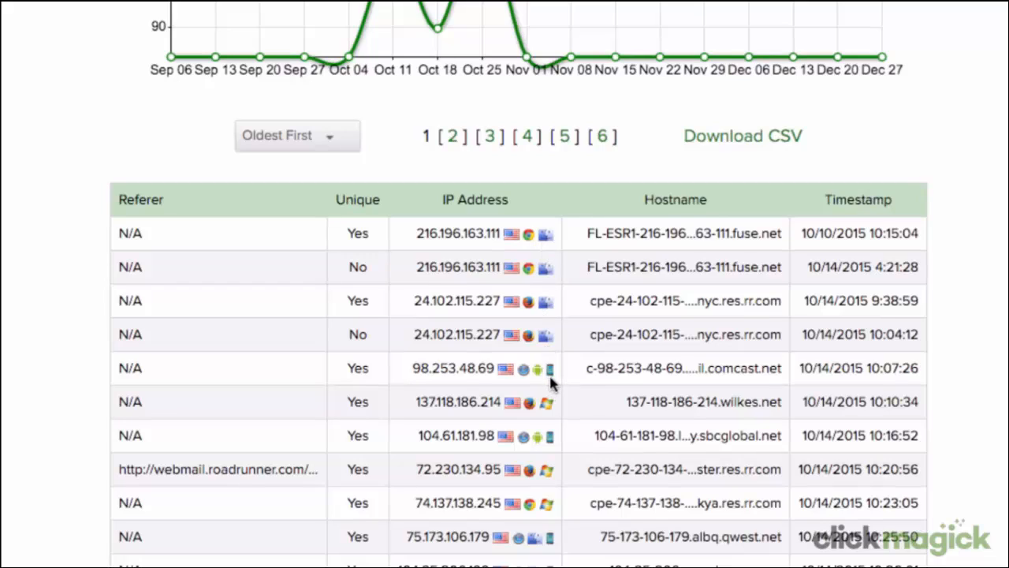
pyautogui.scroll(-10, 549, 378)
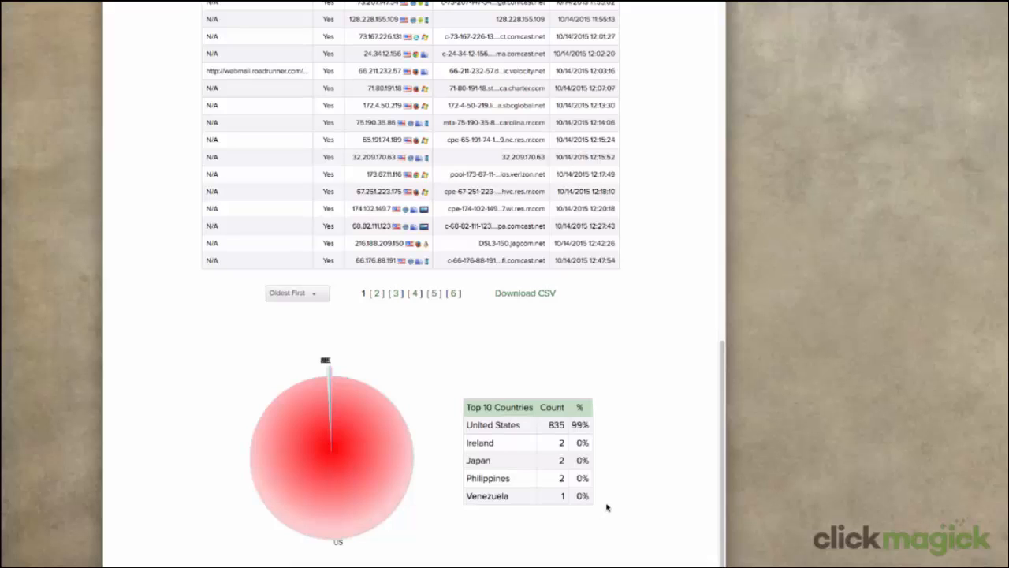
pyautogui.scroll(11, 606, 507)
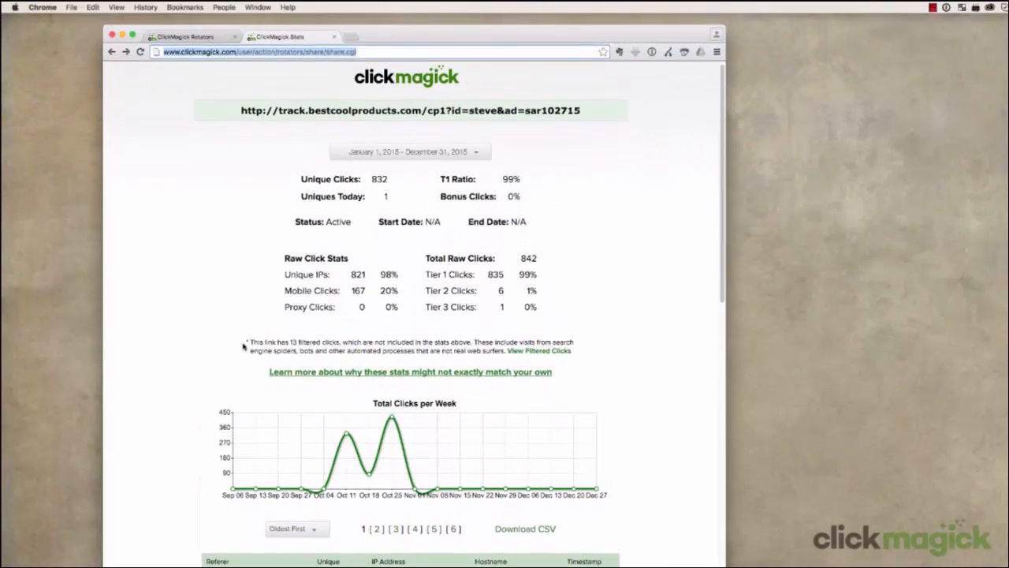
pyautogui.moveTo(250, 342); pyautogui.dragTo(342, 345)
# Go back to the Rotators page listing High Priority's PoohBear, Piglet and Rabbit URLs
pyautogui.click(597, 354)
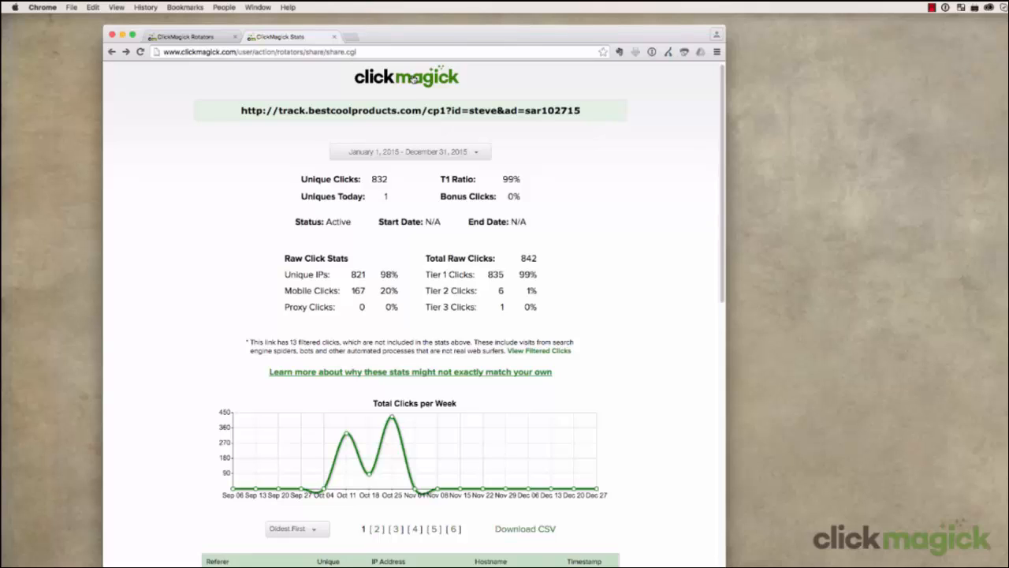
pyautogui.click(207, 39)
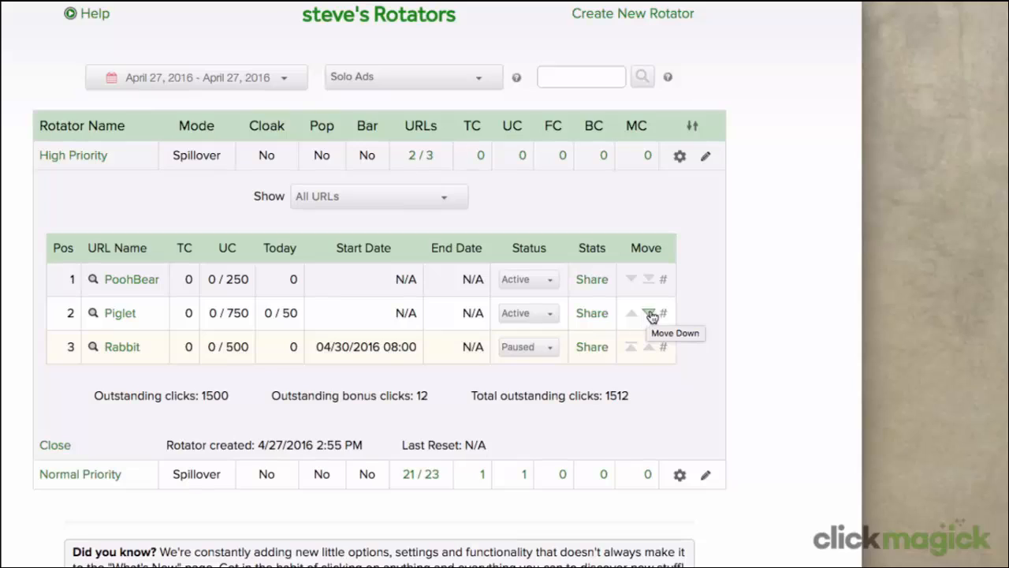
# Move Piglet to position 1 in High Priority, pushing PoohBear to position 2
pyautogui.click(663, 314)
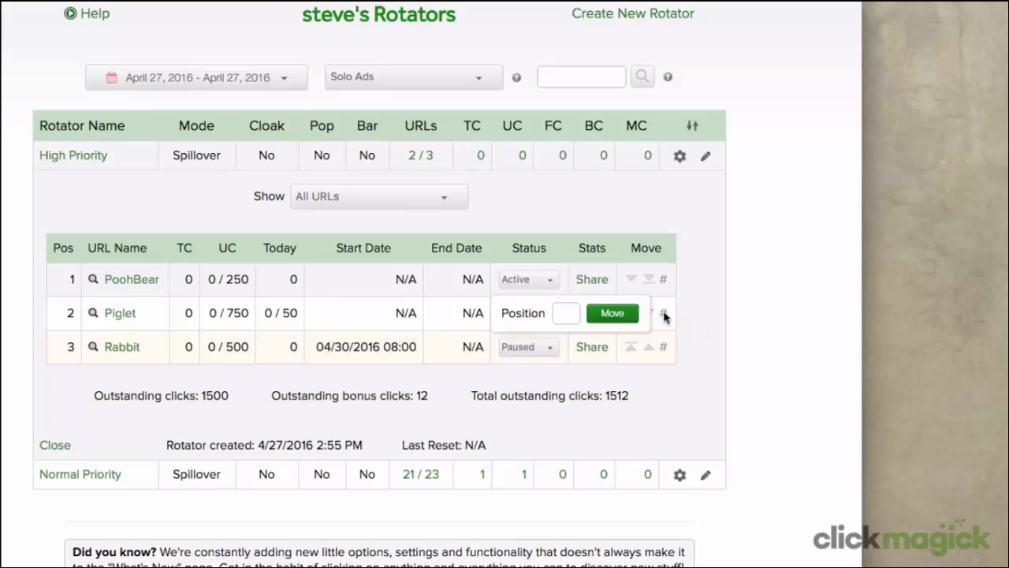
pyautogui.click(567, 315)
pyautogui.write('1')
pyautogui.click(606, 313)
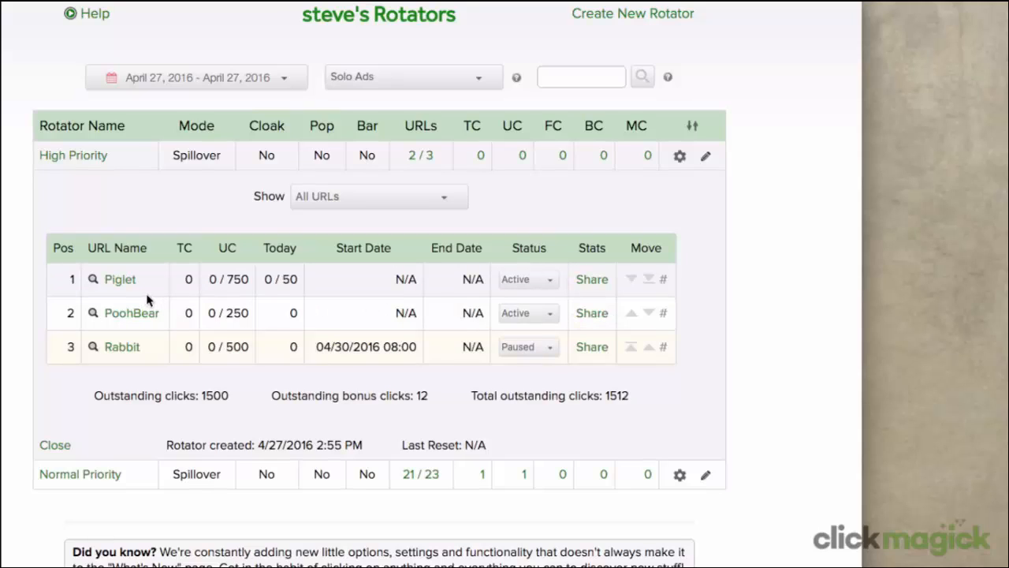
pyautogui.click(49, 158)
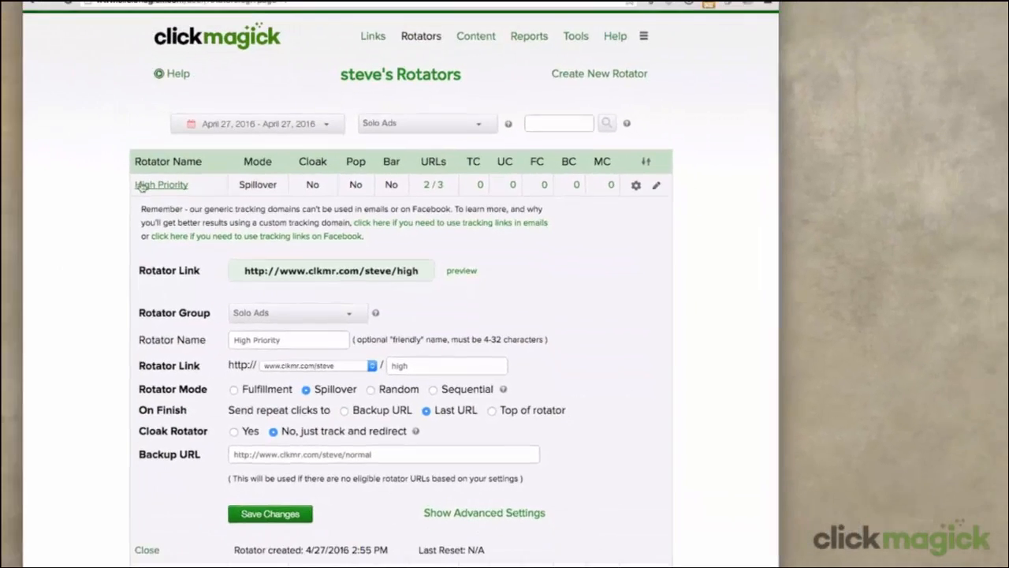